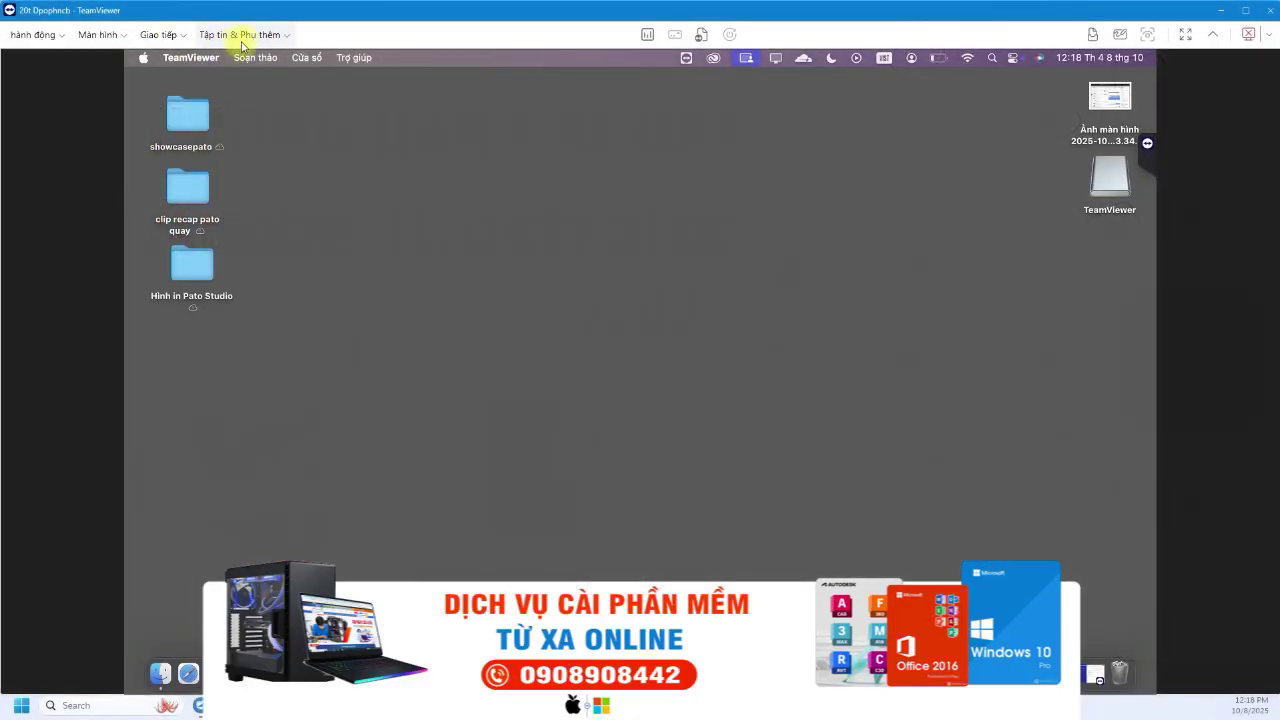
- Open file transfer to the remote Mac's home folder and allow its folder-access requests
click(241, 42)
click(286, 60)
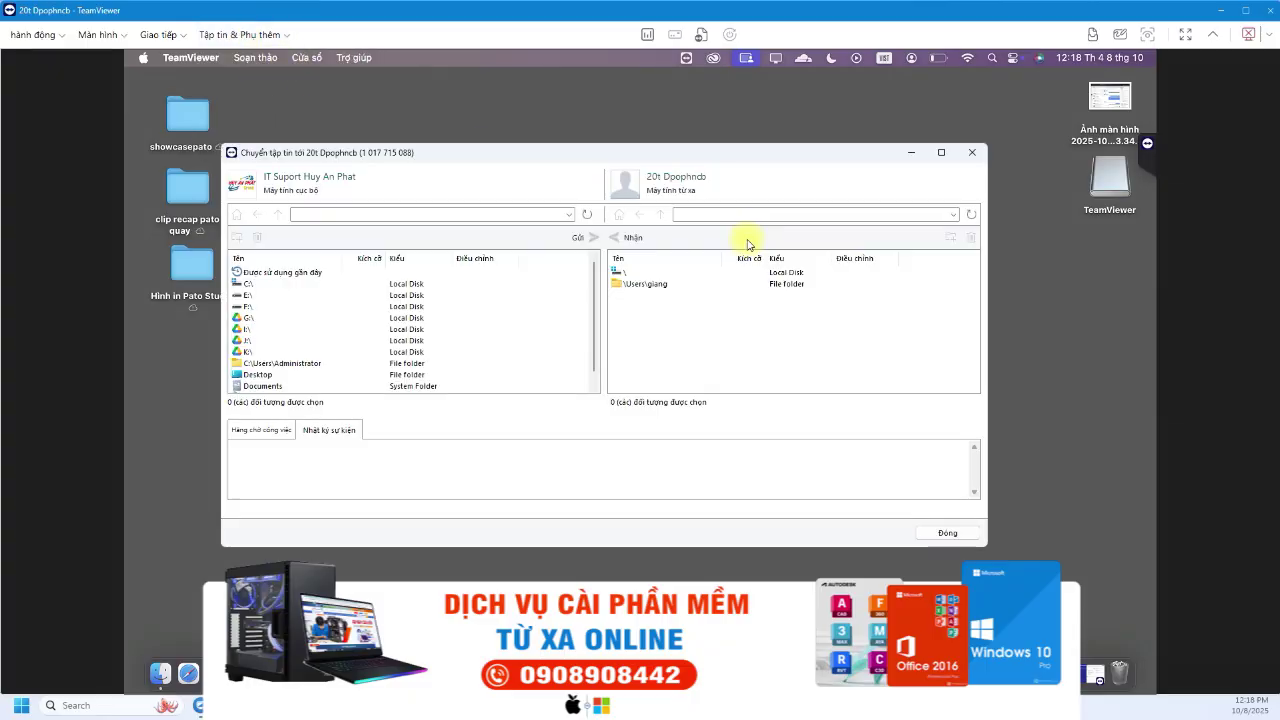
double_click(657, 286)
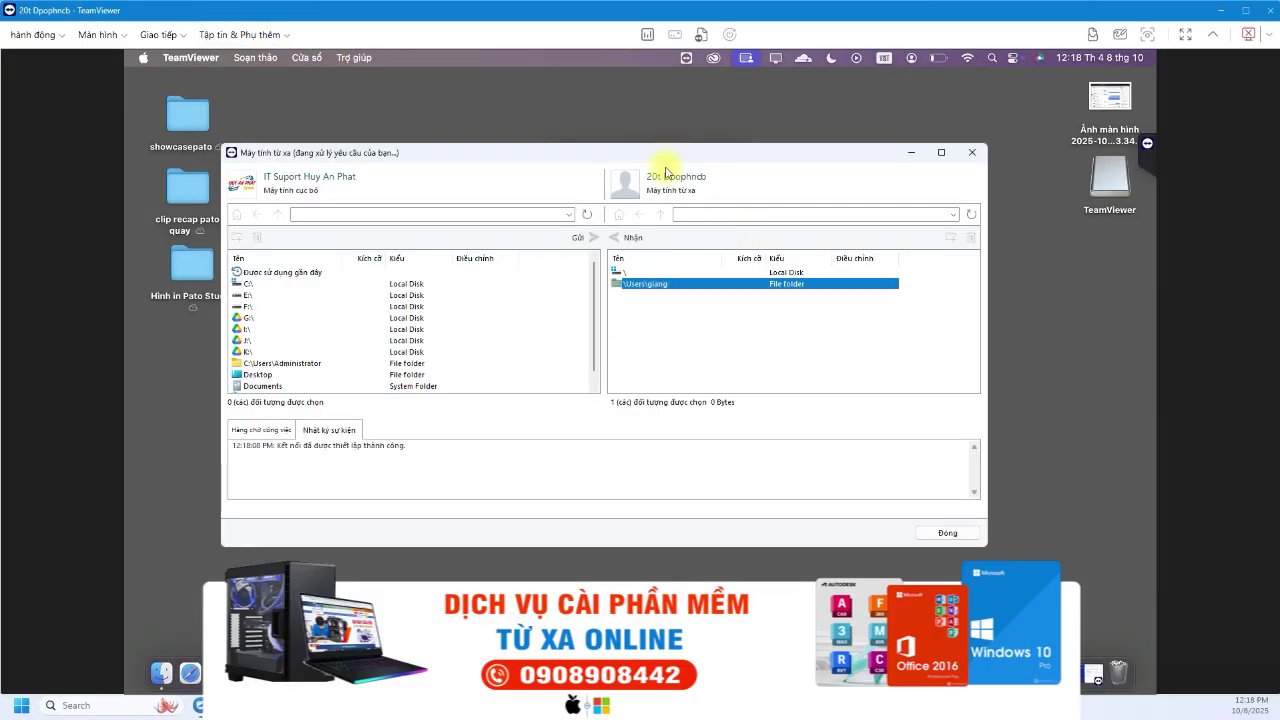
drag(662, 160, 716, 424)
click(688, 283)
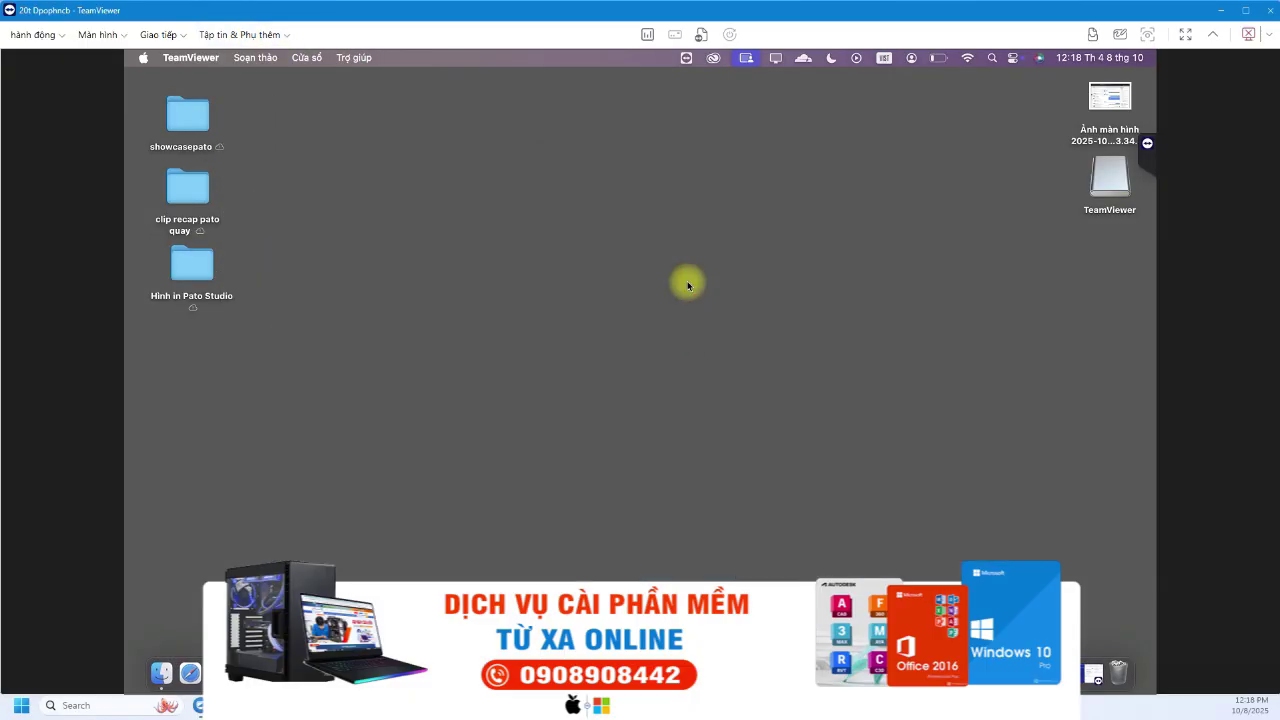
click(694, 284)
click(694, 283)
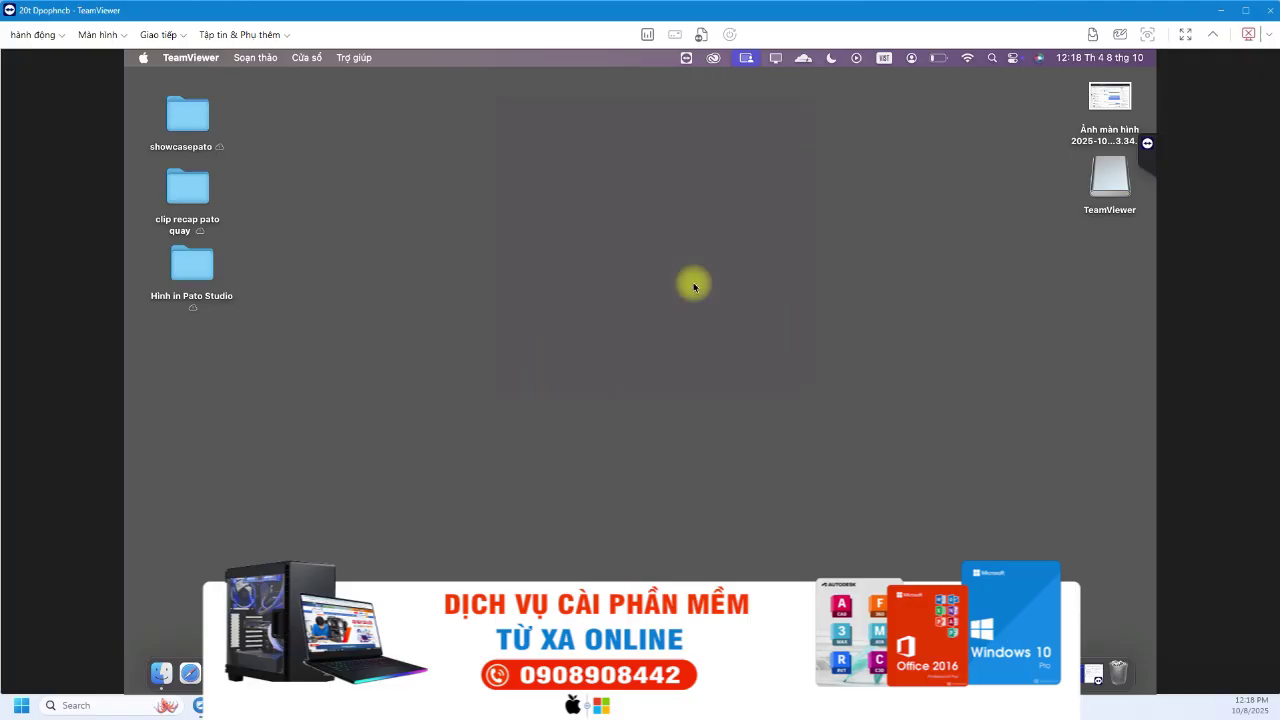
- Send Disable.Gatekeeper.mobileconfig.zip and Radio_Silence_3.3-Block_Network.dmg from F:\02 - PHAN MEM CHO MACBOOK - iMAC to the Mac
click(252, 35)
click(277, 63)
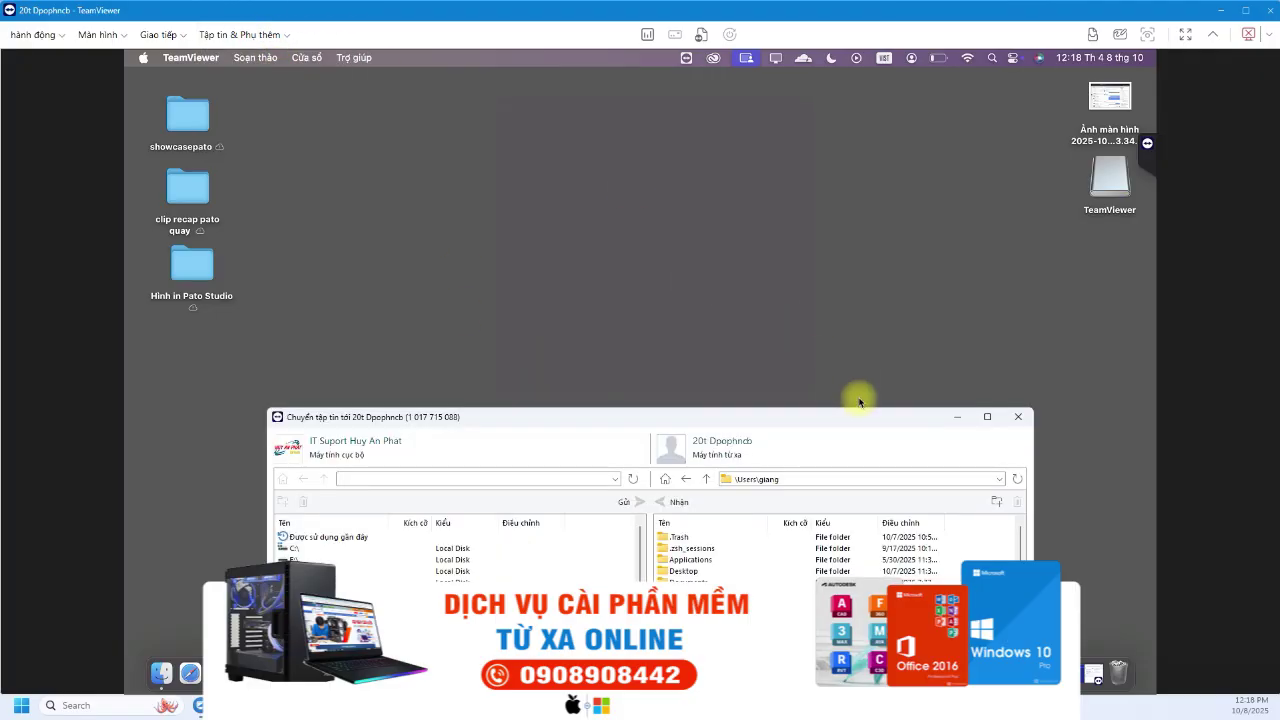
drag(768, 410, 817, 152)
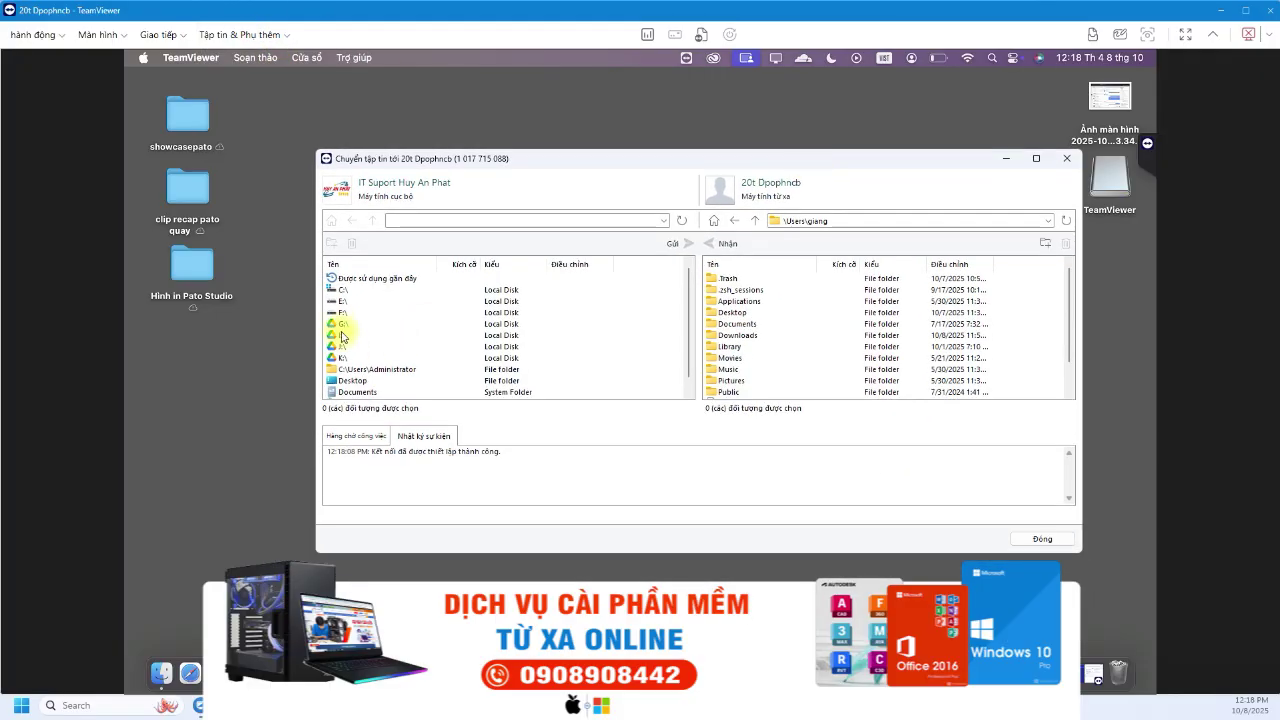
double_click(340, 318)
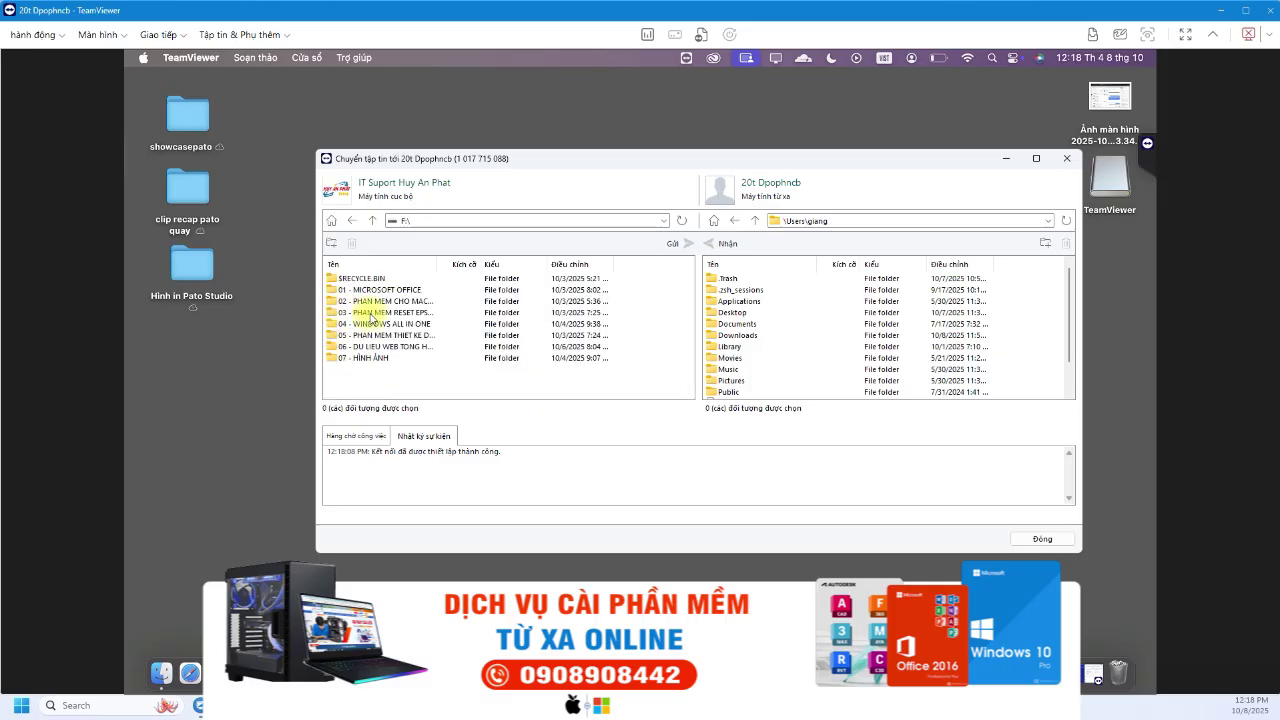
double_click(408, 301)
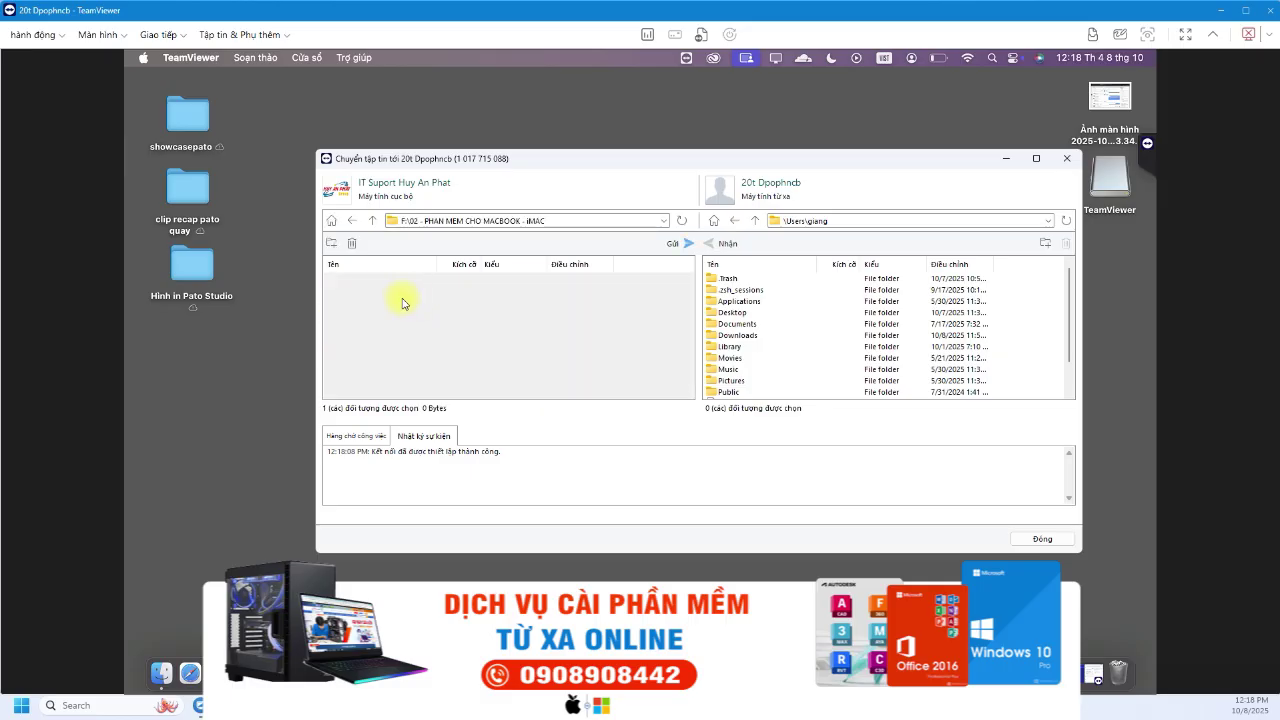
double_click(375, 301)
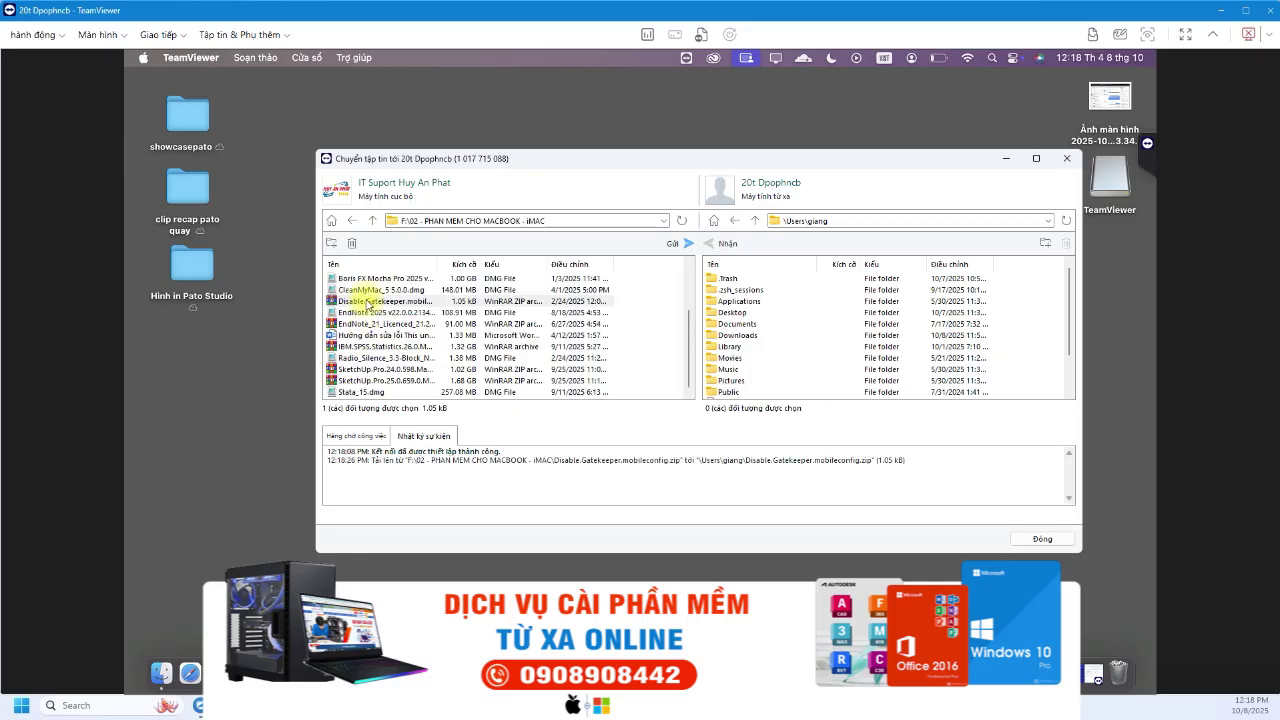
click(362, 313)
scroll(378, 350, up, 1)
click(365, 391)
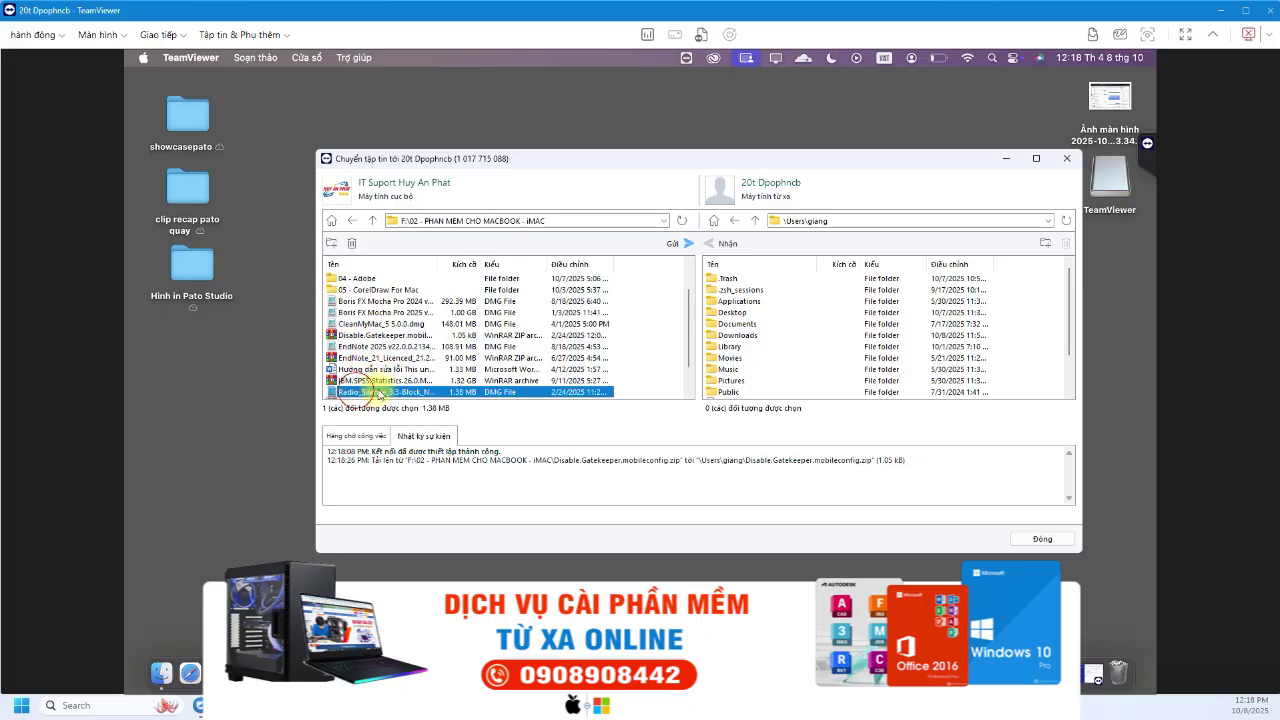
click(676, 243)
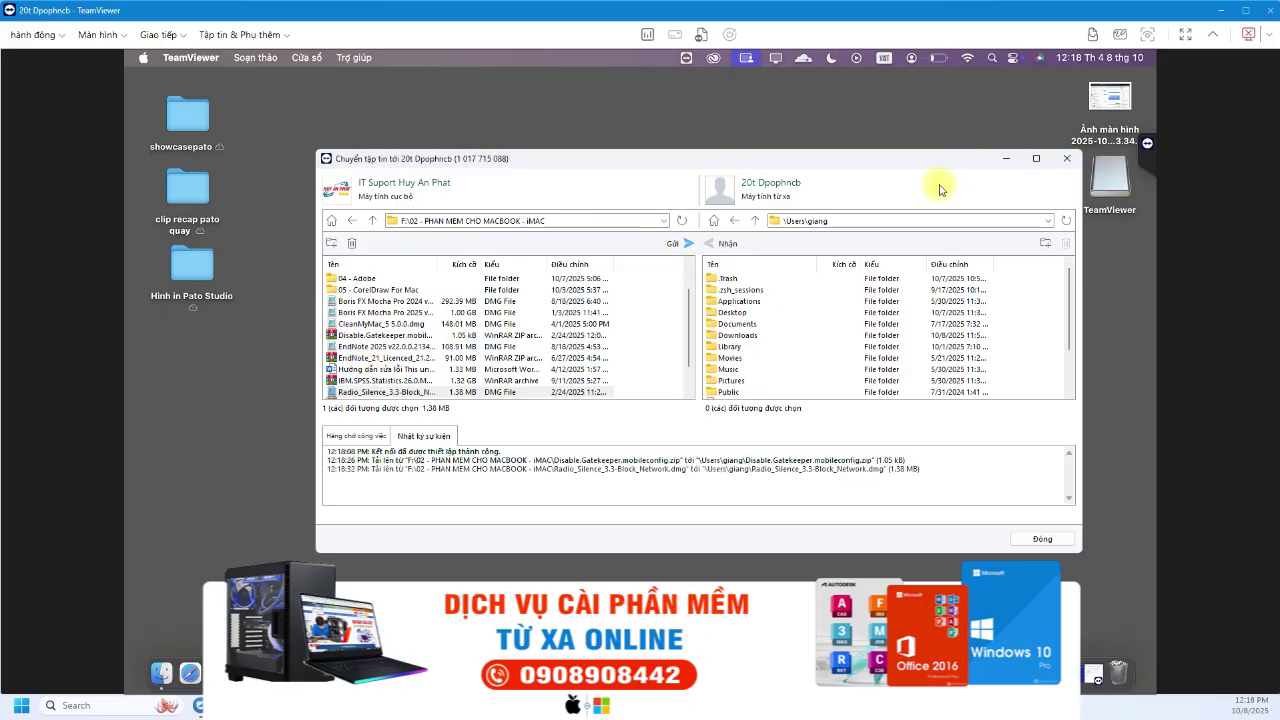
click(1006, 160)
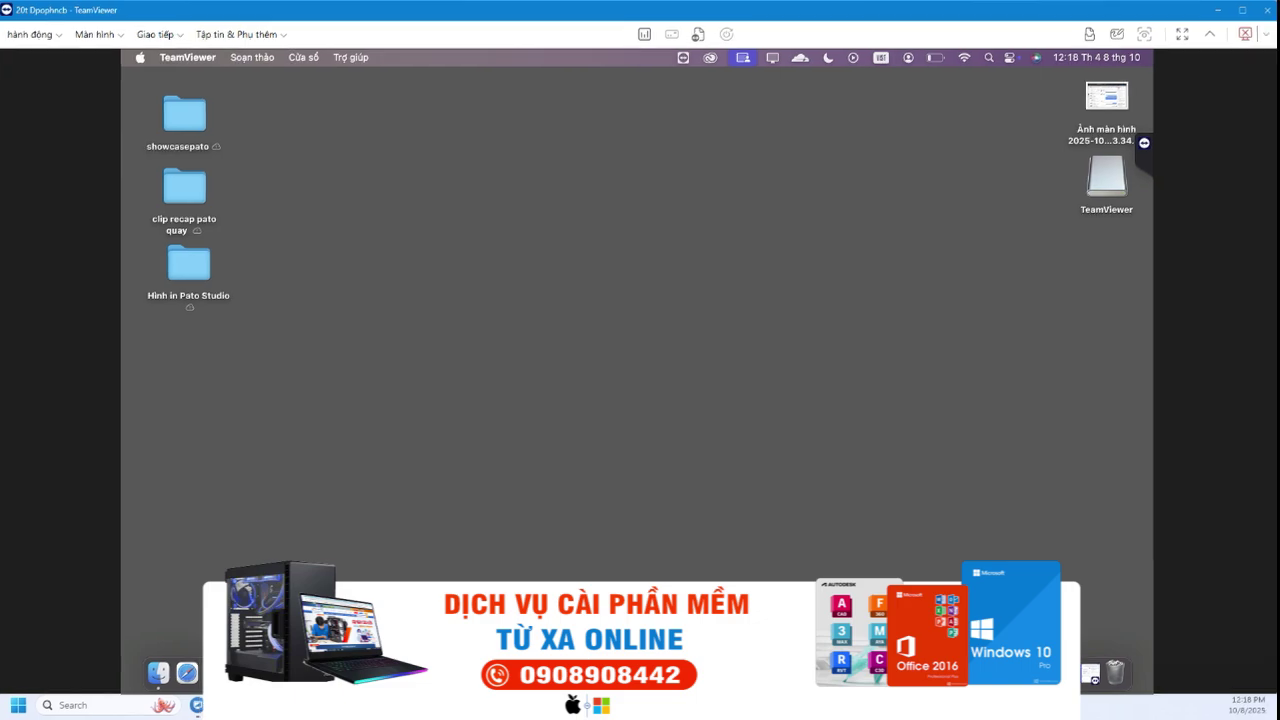
- Download Illustrator 2025 v29.4.0-OnlyM1 2 3 4.dmg from the pasted Drive link, bypassing the virus warning
click(188, 672)
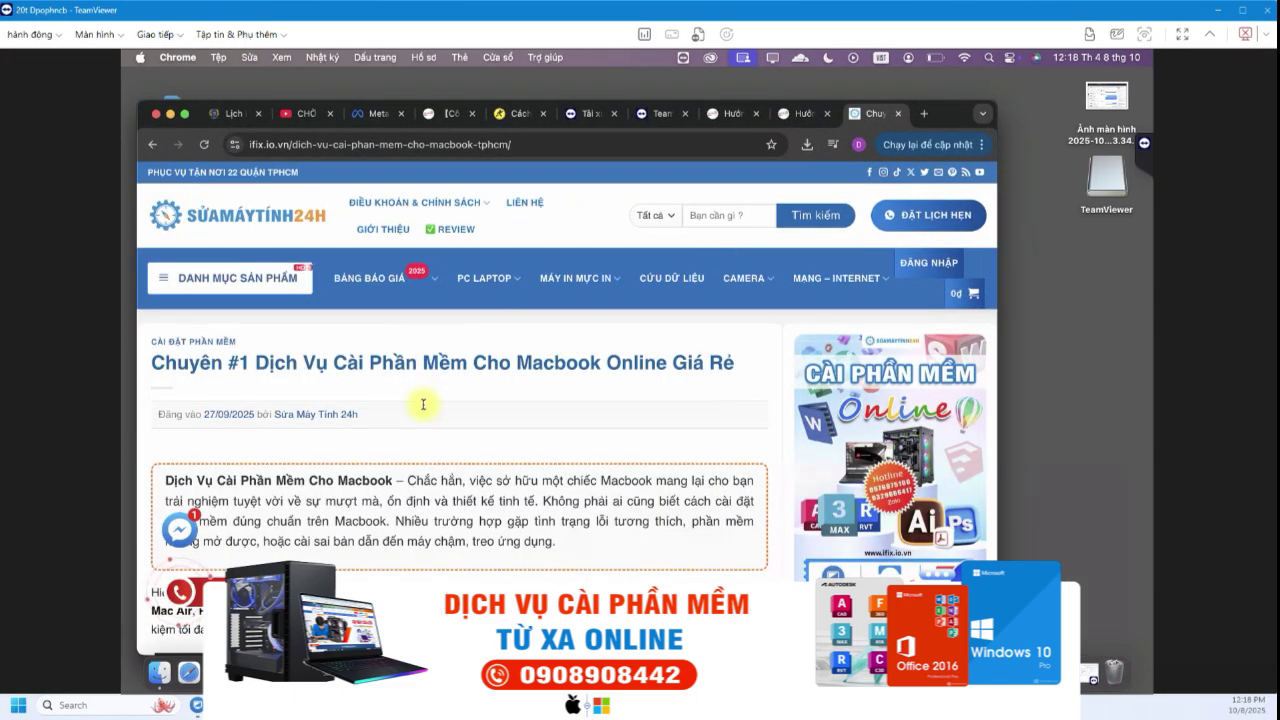
scroll(813, 312, down, 5)
scroll(813, 312, down, 3)
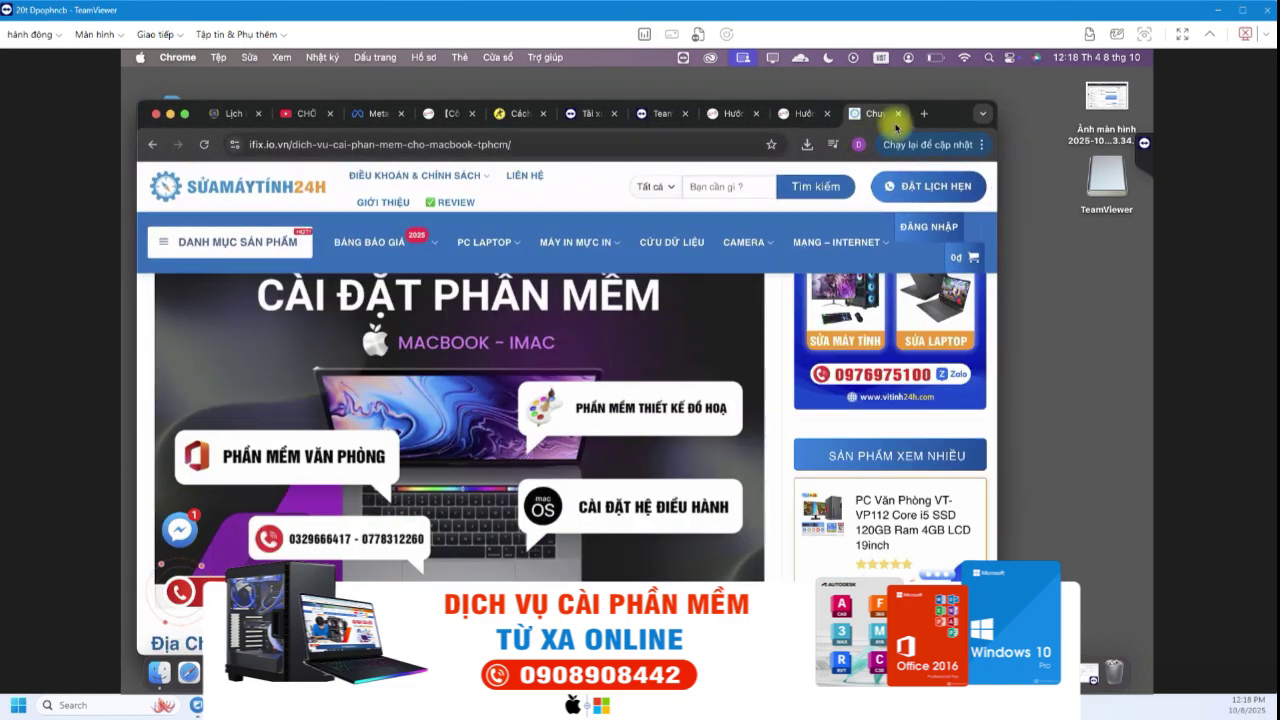
click(918, 118)
right_click(724, 144)
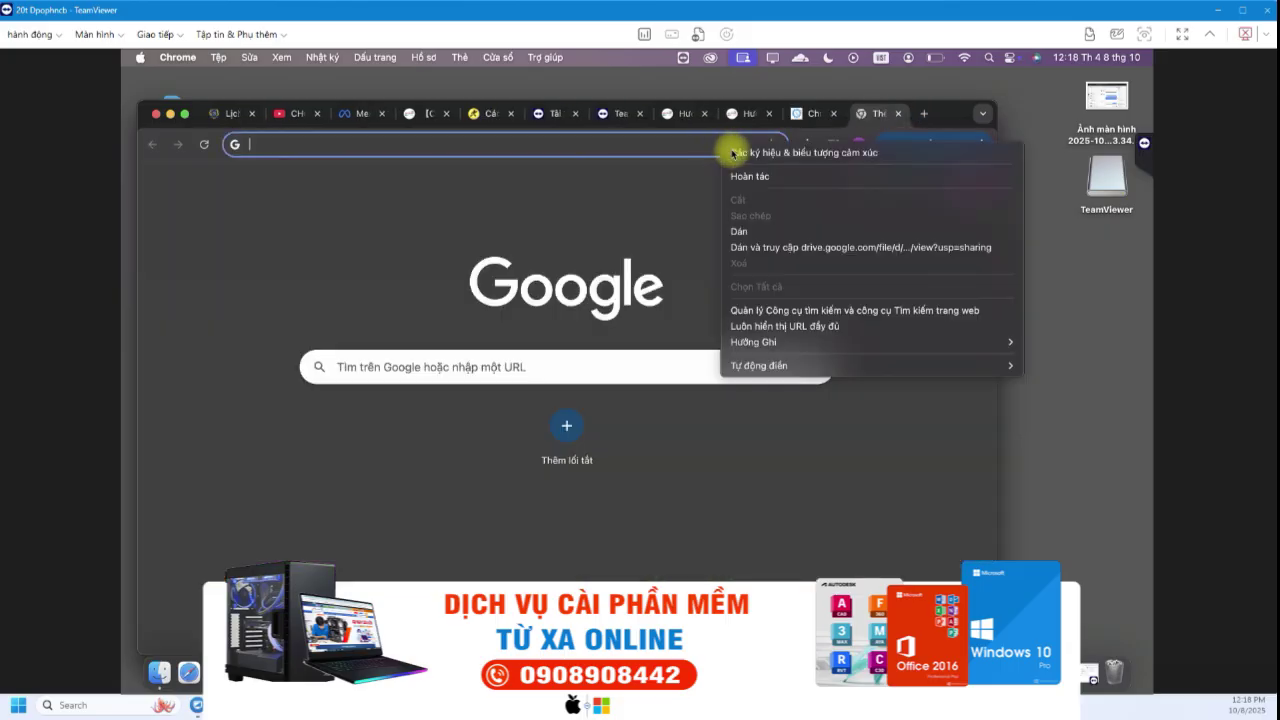
click(781, 247)
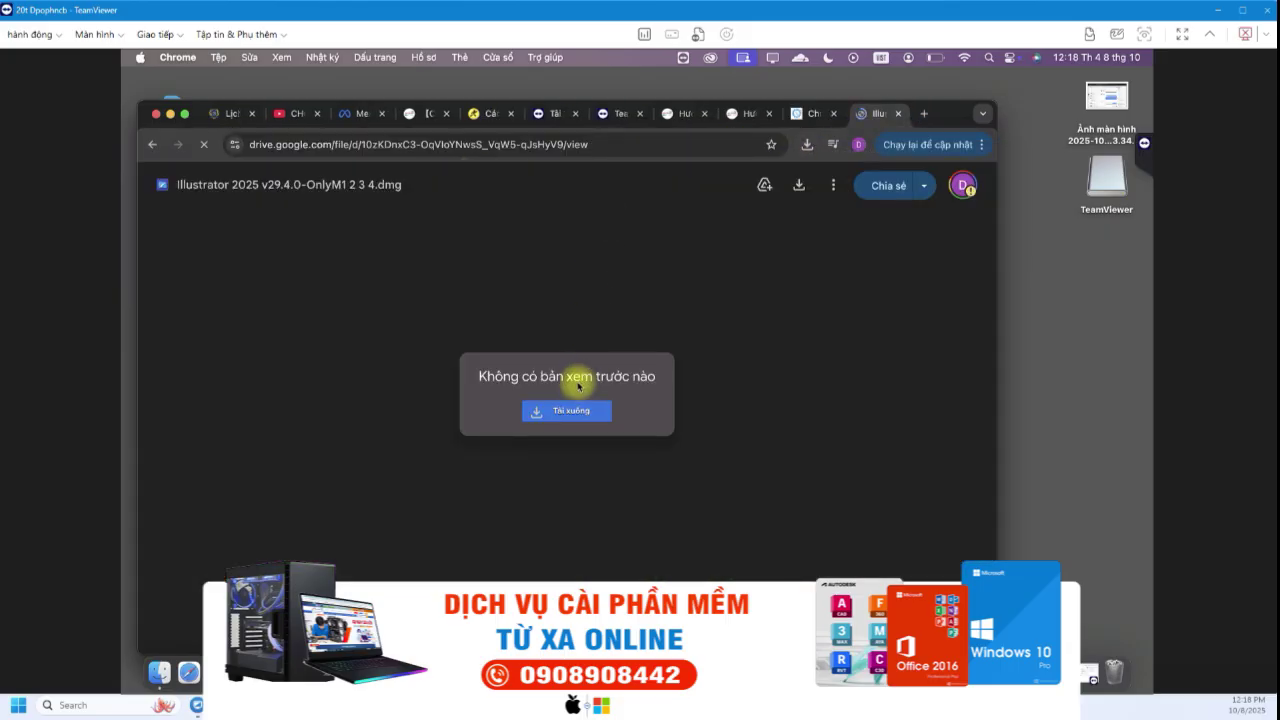
click(566, 411)
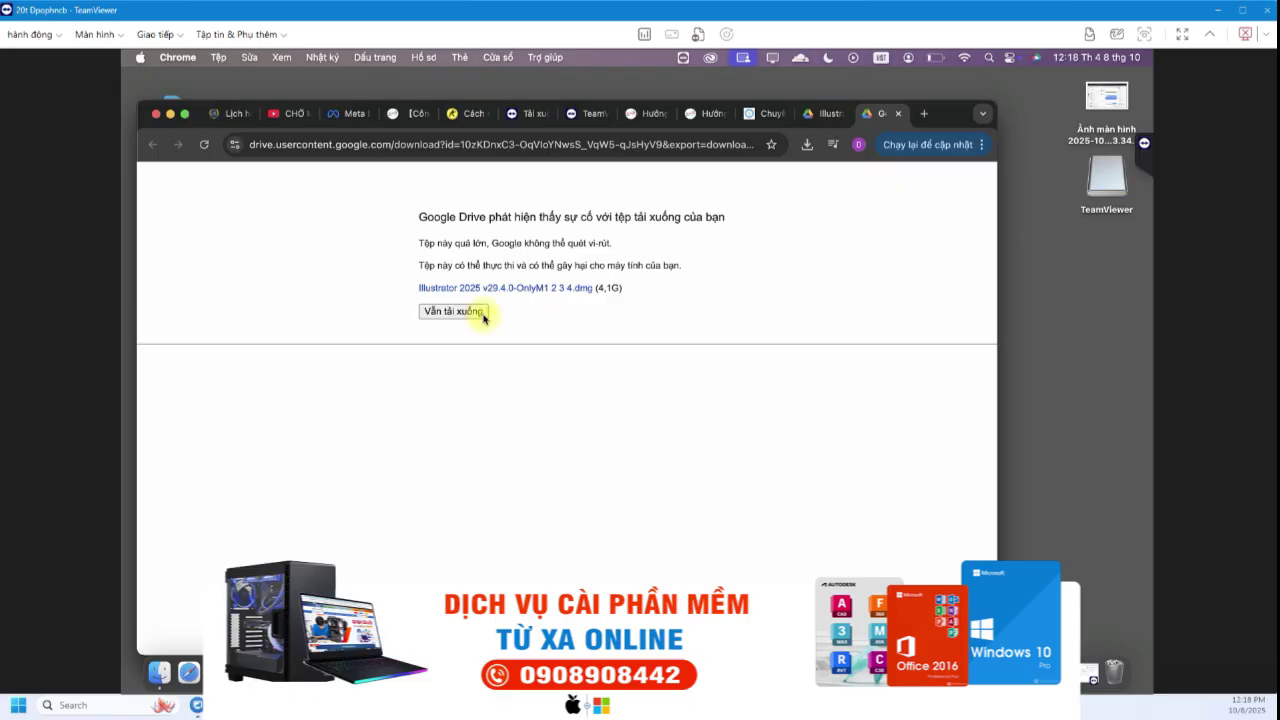
click(468, 312)
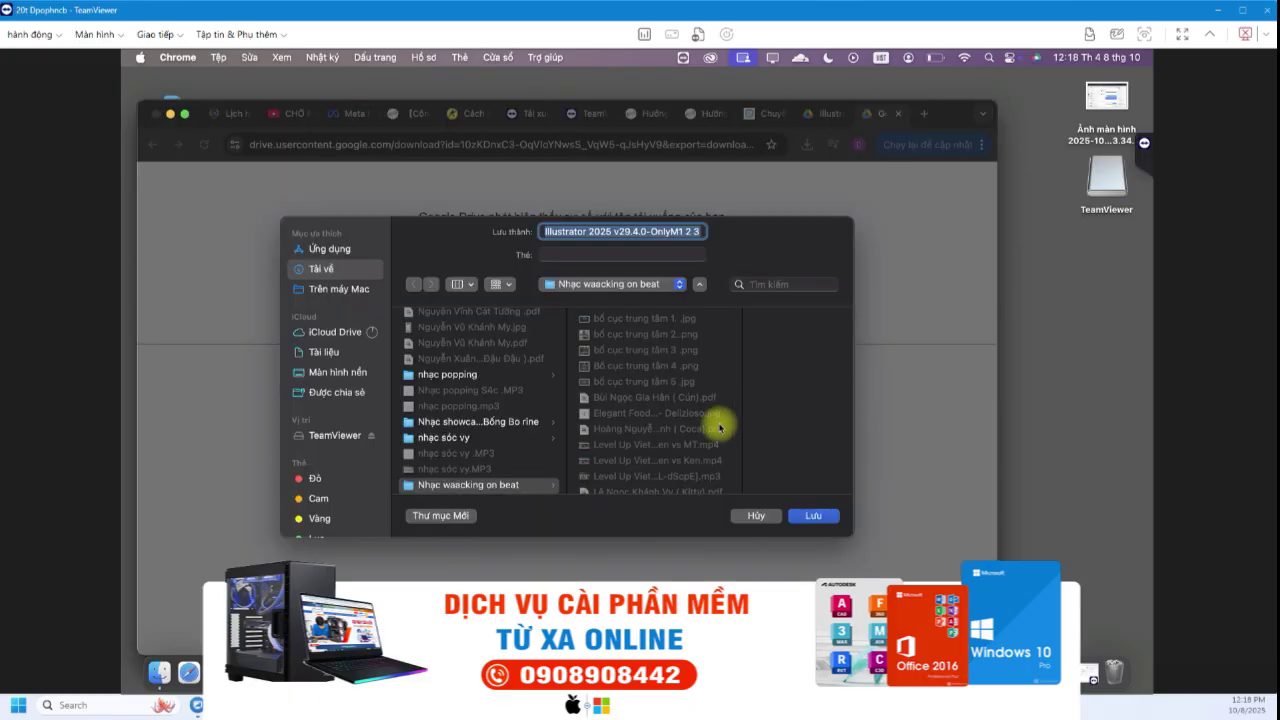
click(814, 516)
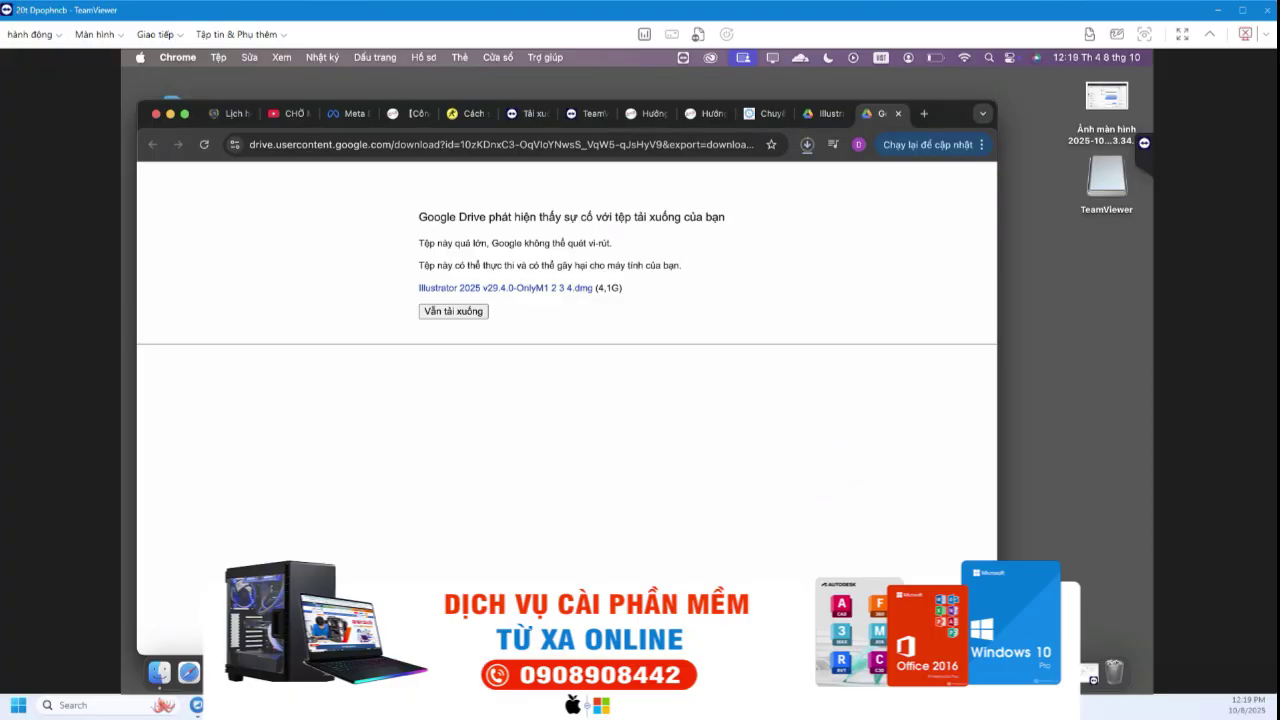
- Open Chrome's full download history and clear all finished downloads
click(807, 144)
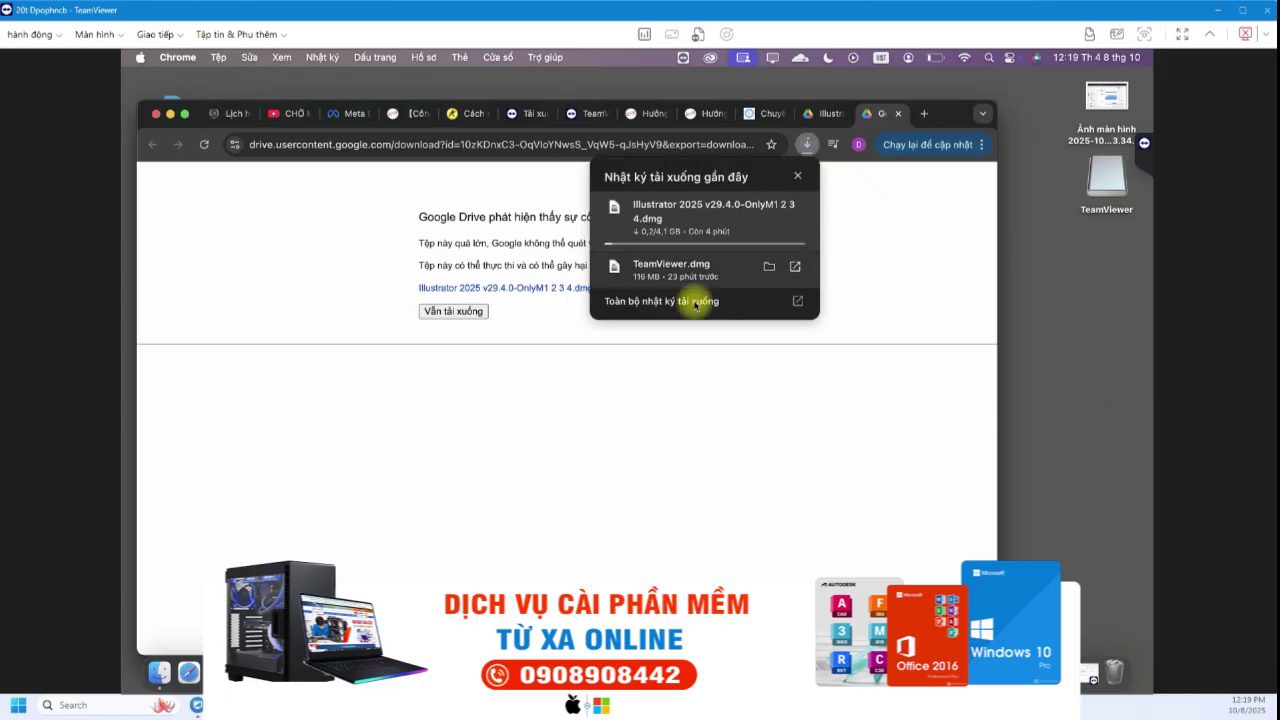
click(696, 302)
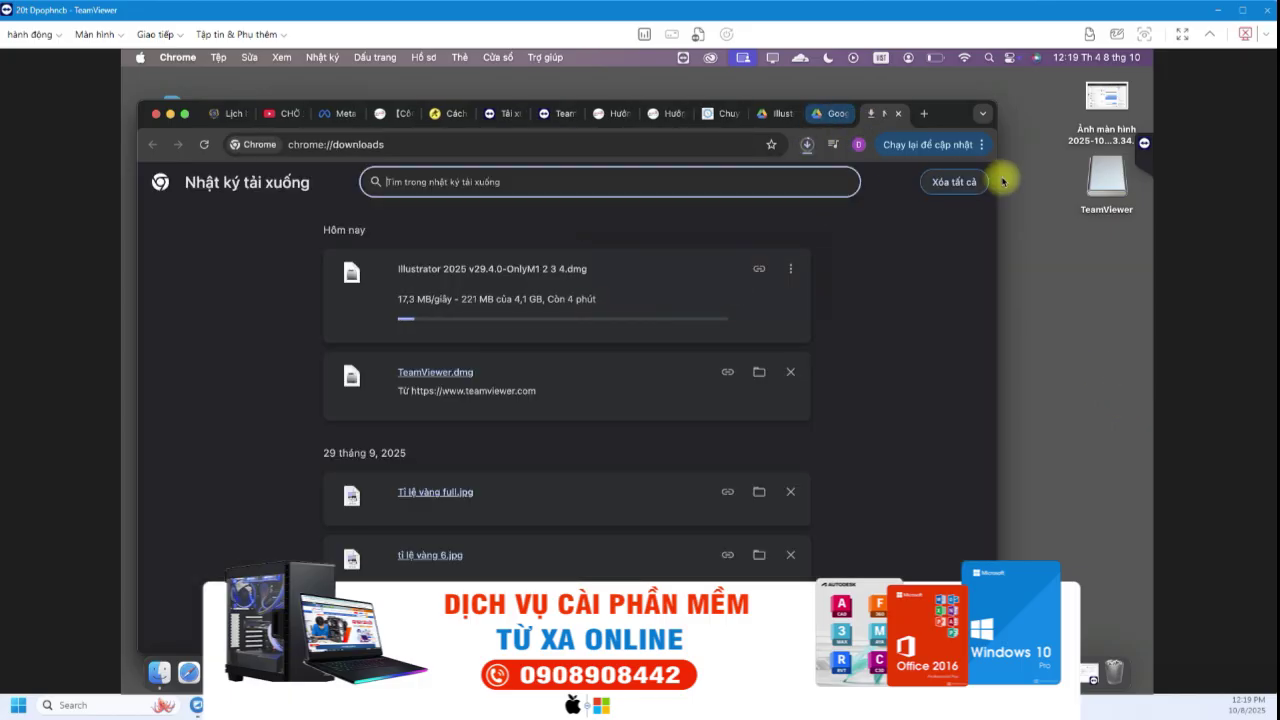
click(958, 181)
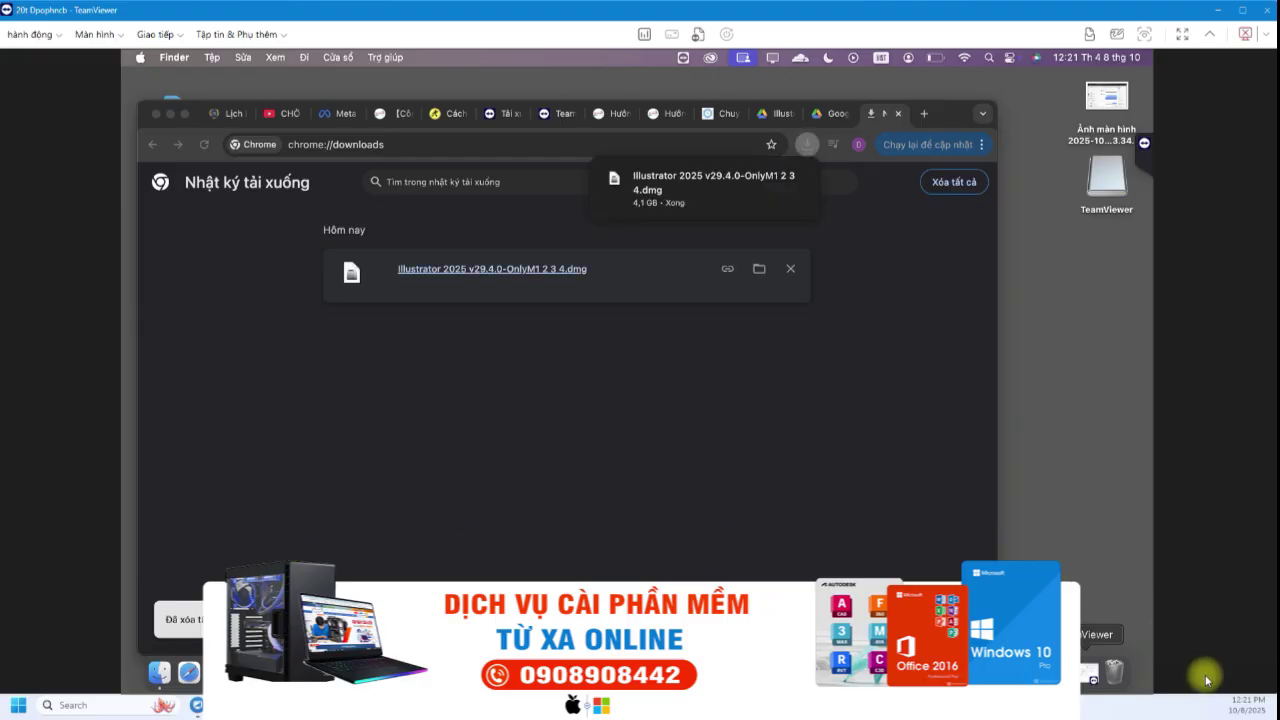
- Show the downloaded Illustrator 2025 dmg in Finder and mount it
click(758, 272)
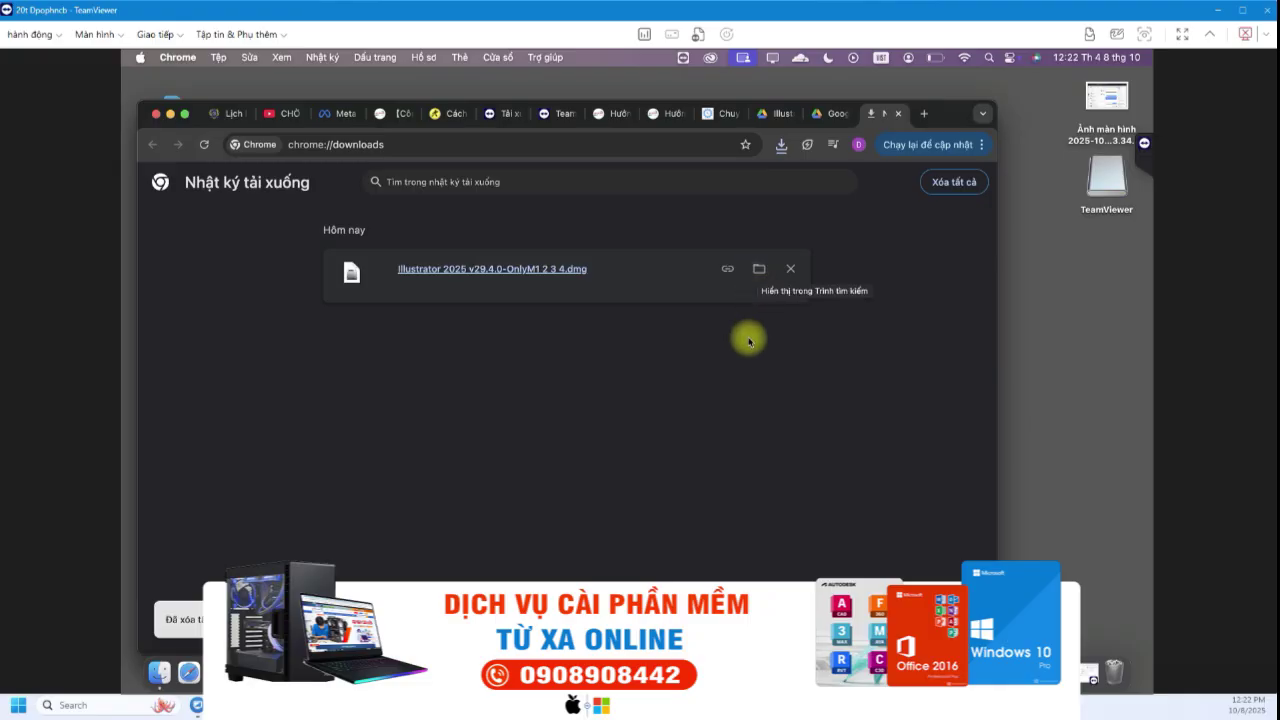
click(758, 270)
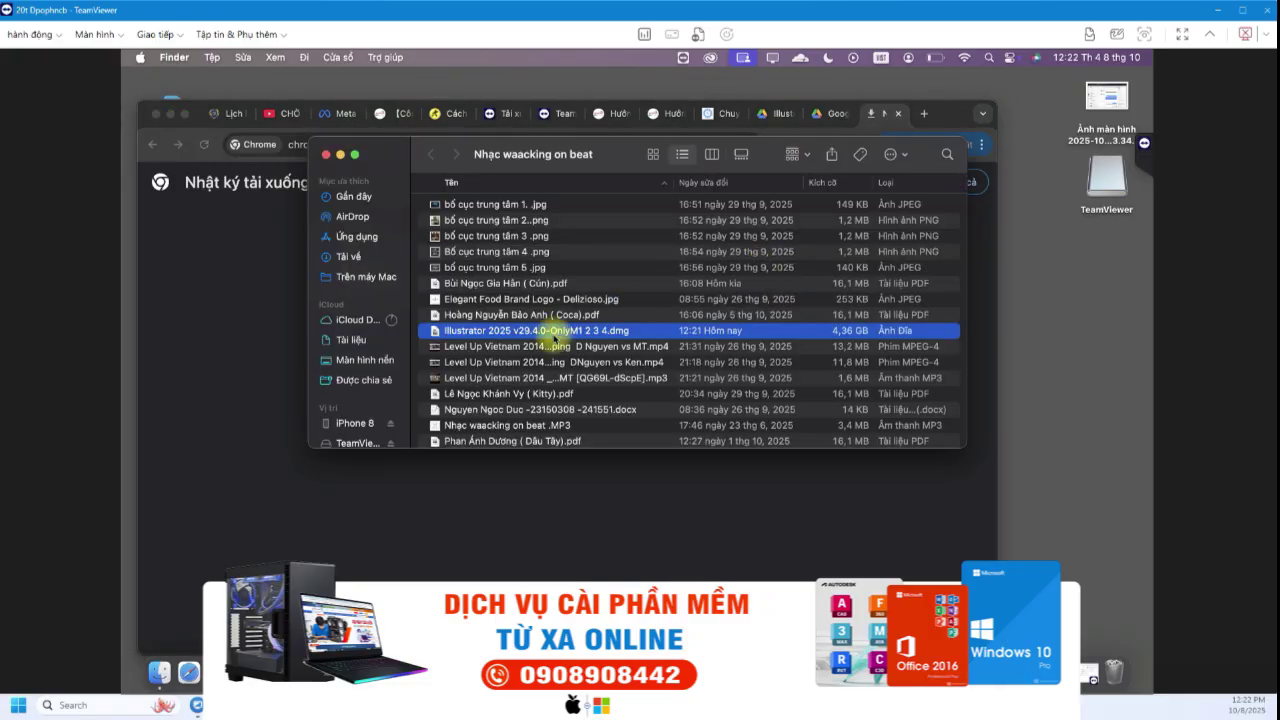
right_click(553, 333)
click(600, 345)
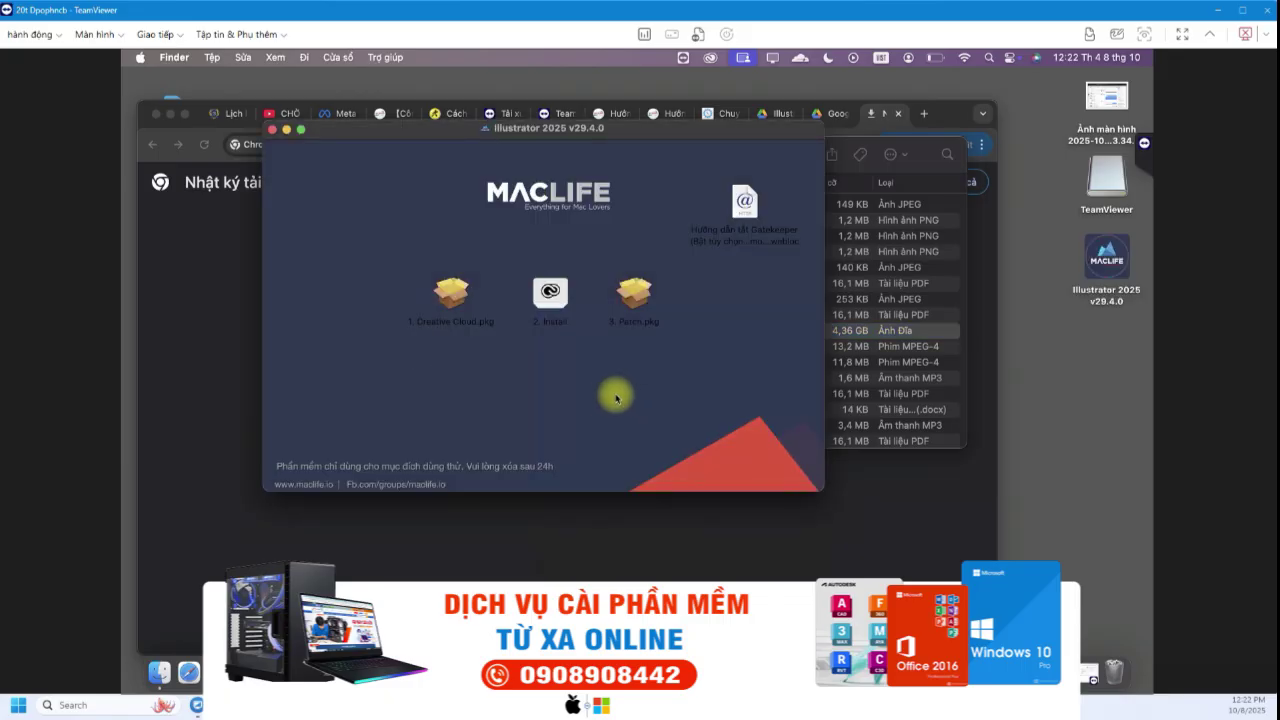
- Launch 1. Creative Cloud.pkg with the macOS Installer and confirm the prompt
right_click(451, 297)
mouse_move(528, 321)
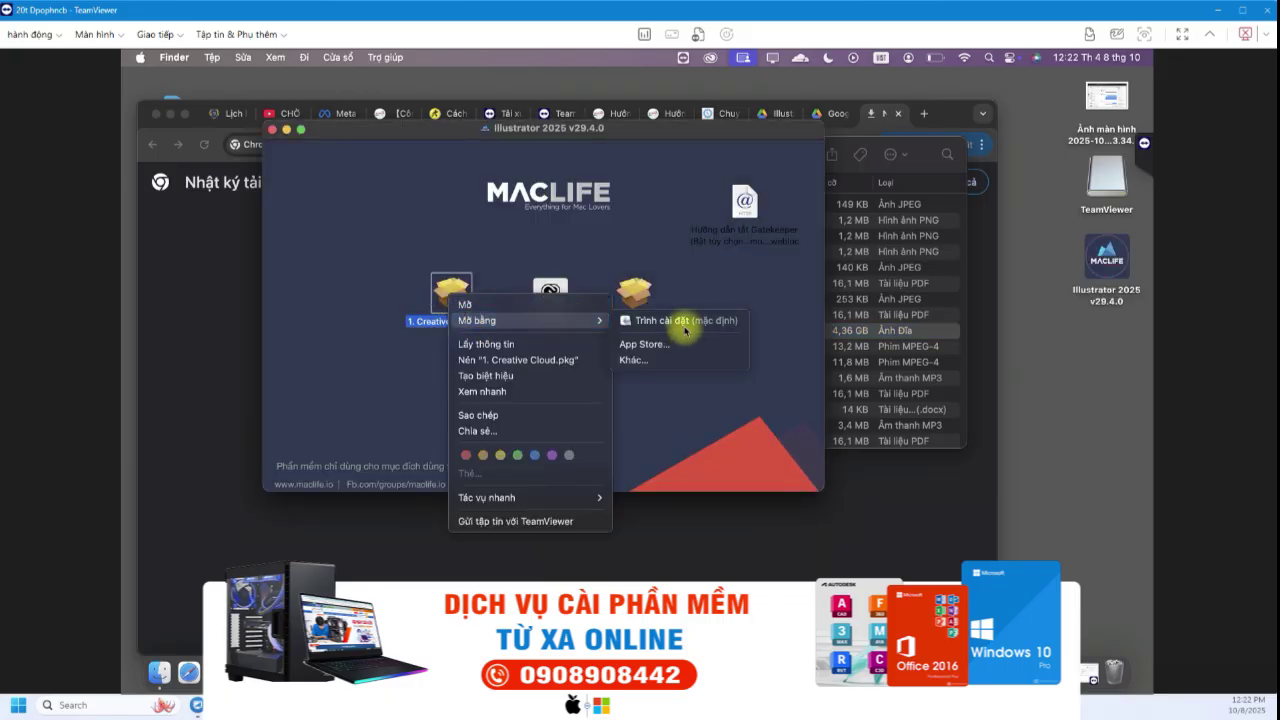
click(690, 322)
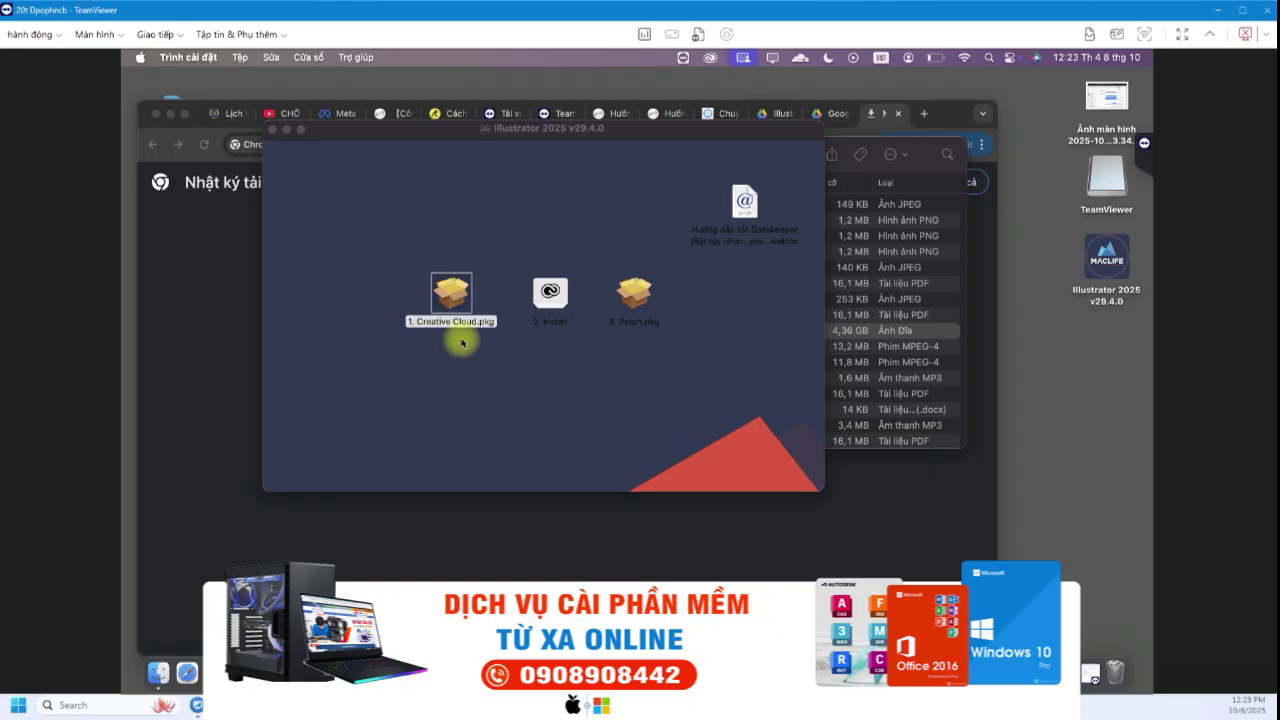
click(449, 292)
double_click(449, 292)
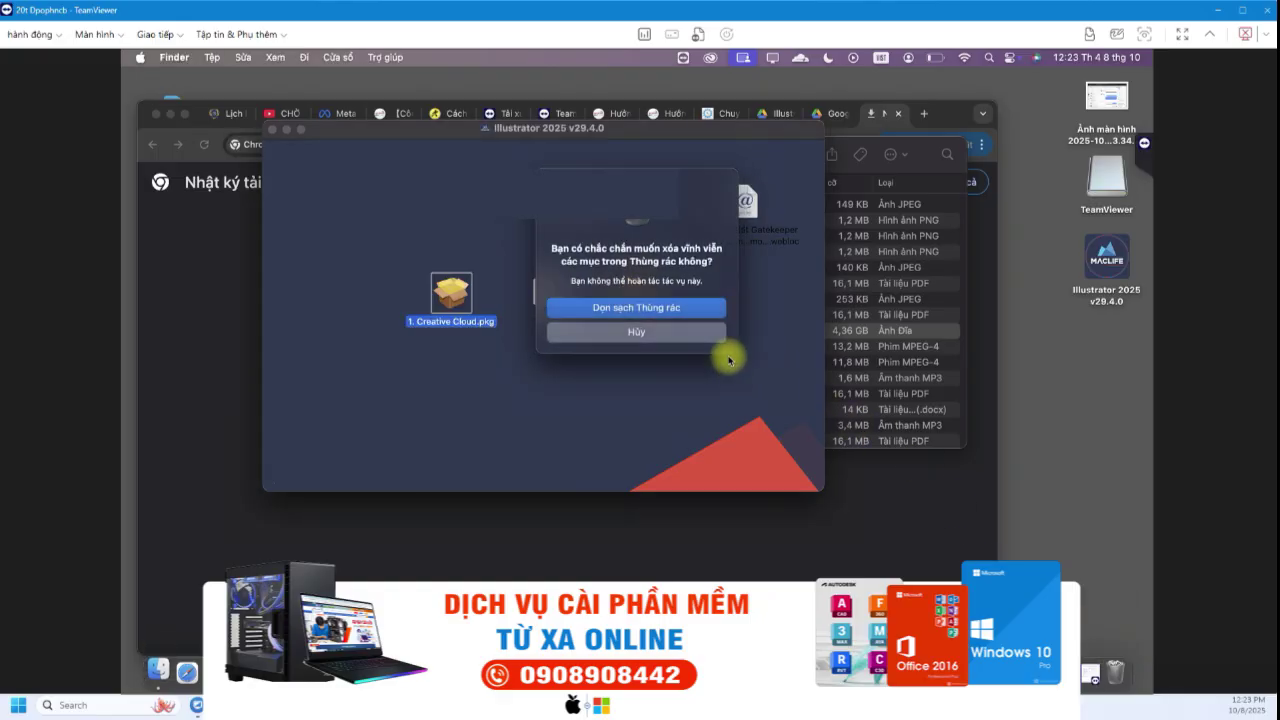
click(670, 310)
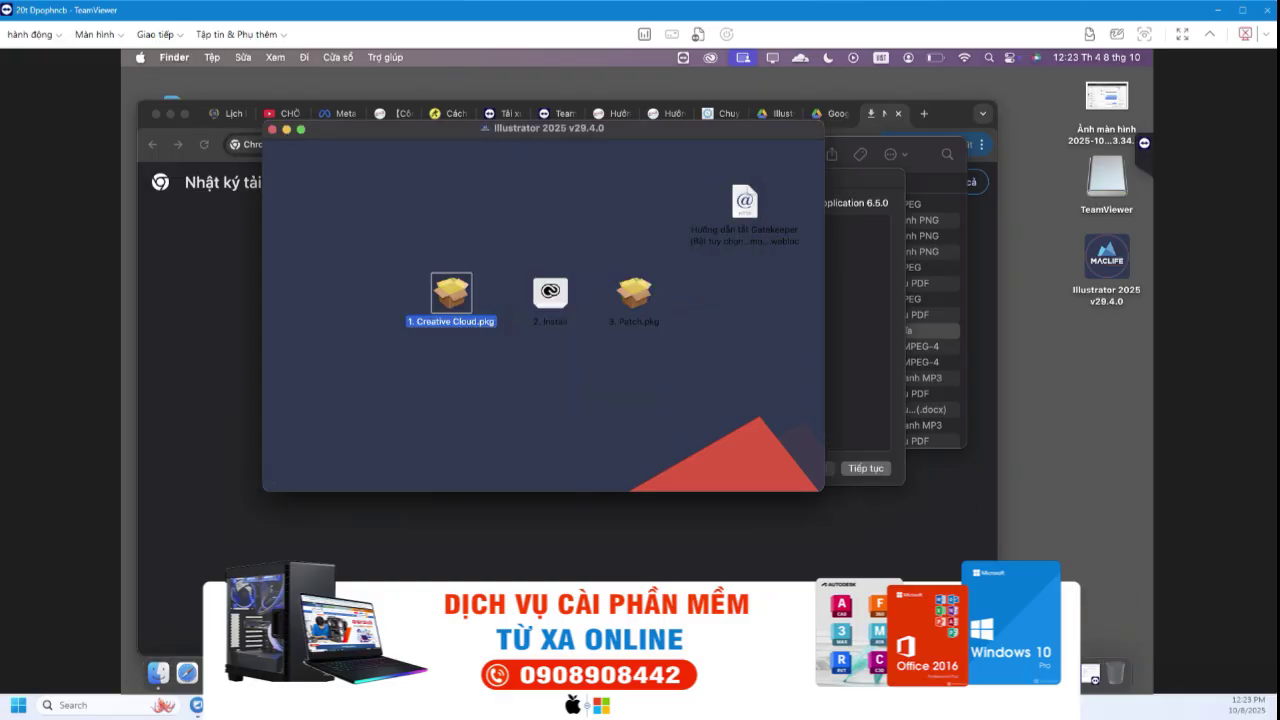
- Start installing Creative Cloud for all users, authorizing with the admin password
click(866, 468)
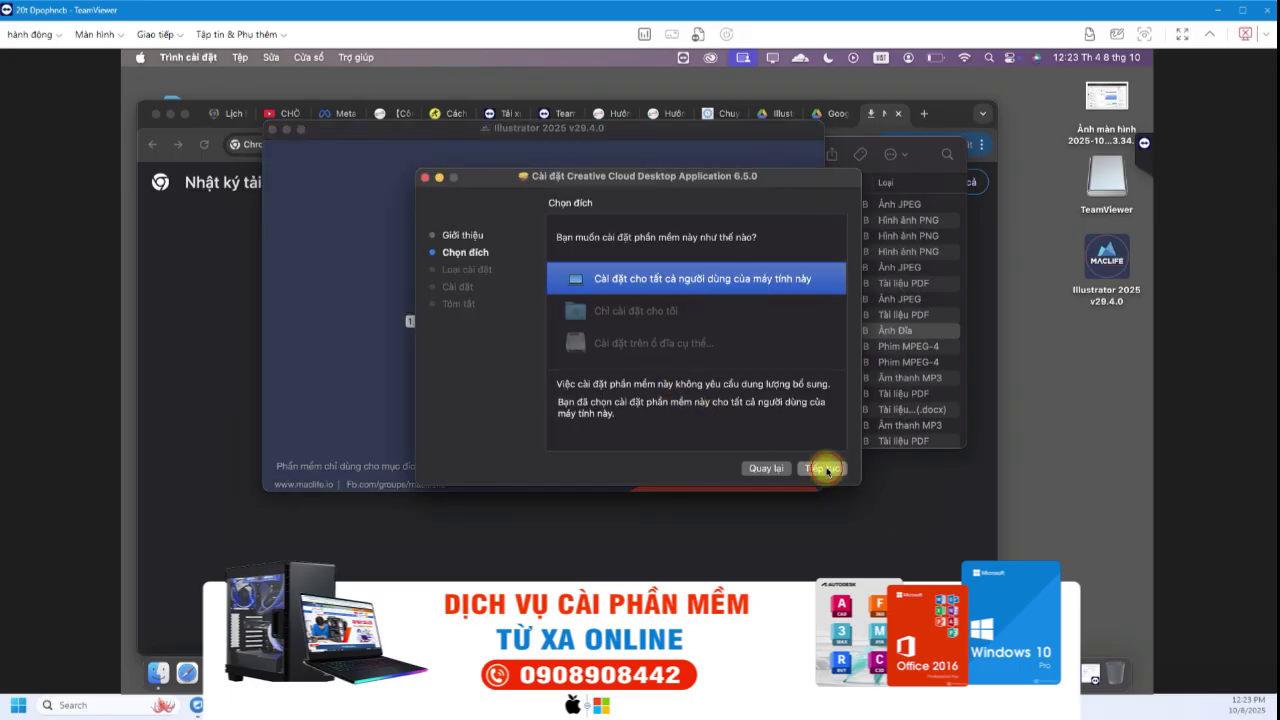
click(822, 468)
click(822, 468)
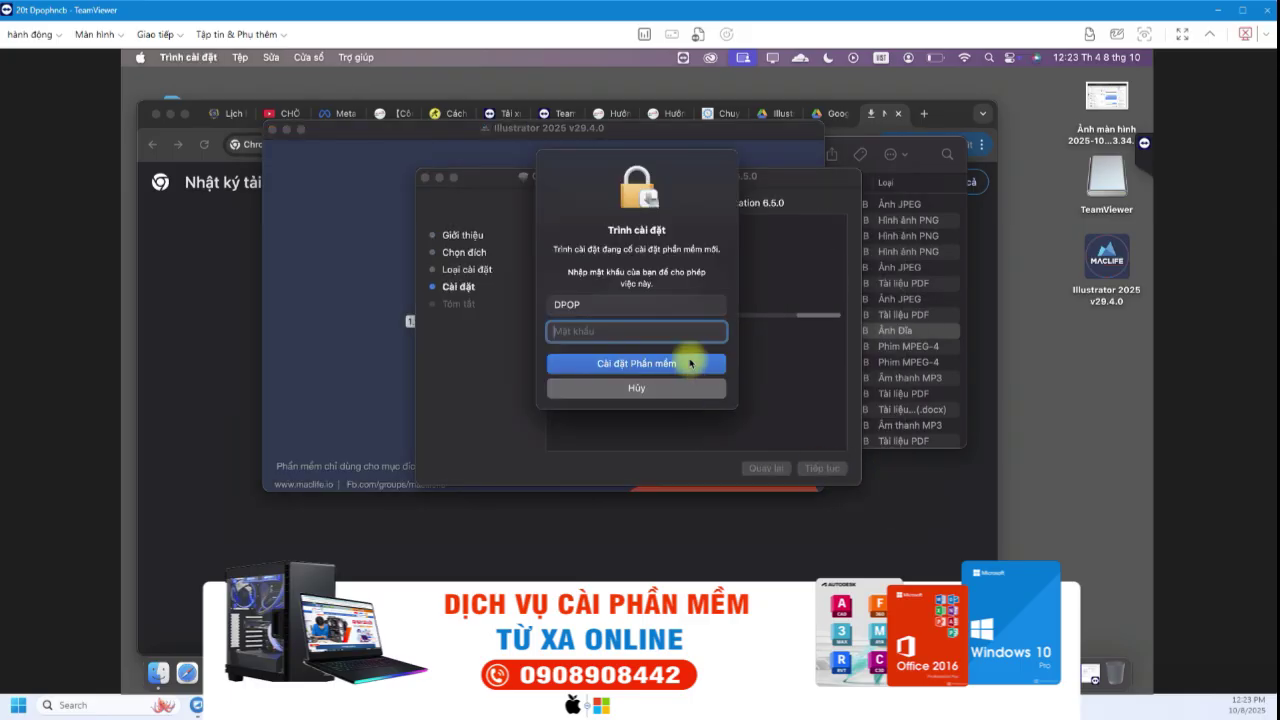
right_click(613, 330)
click(637, 370)
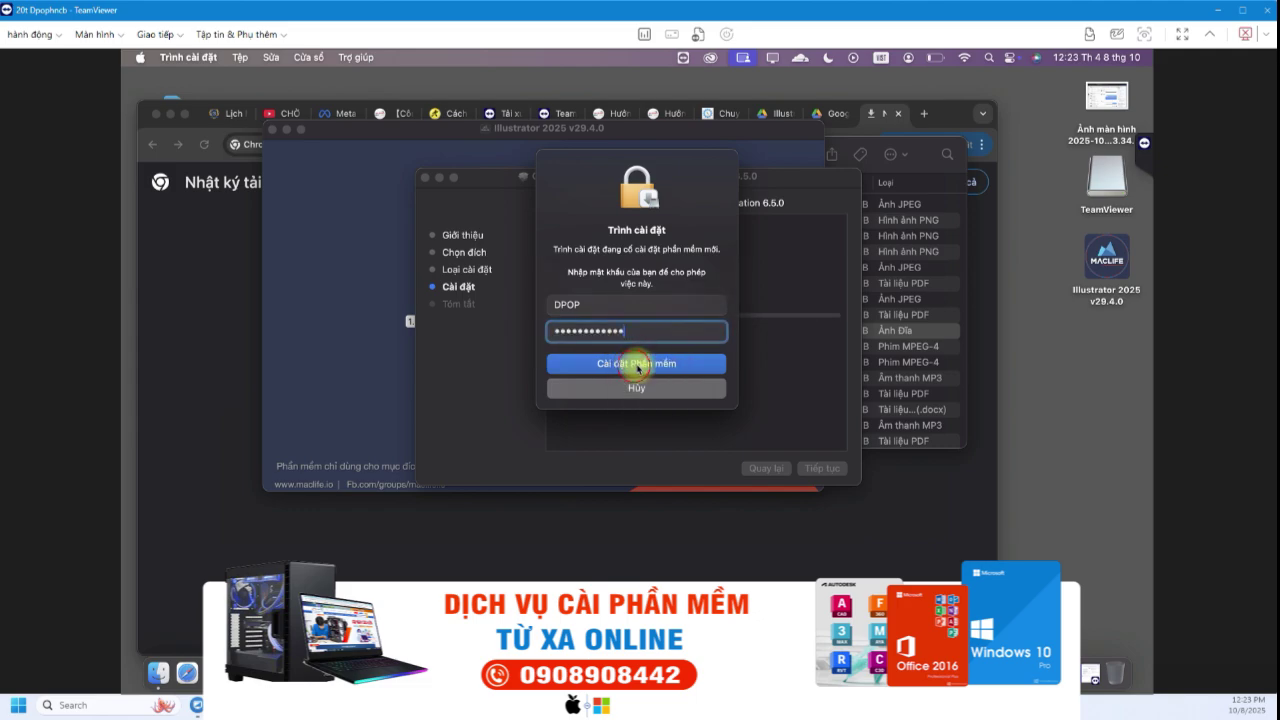
click(648, 364)
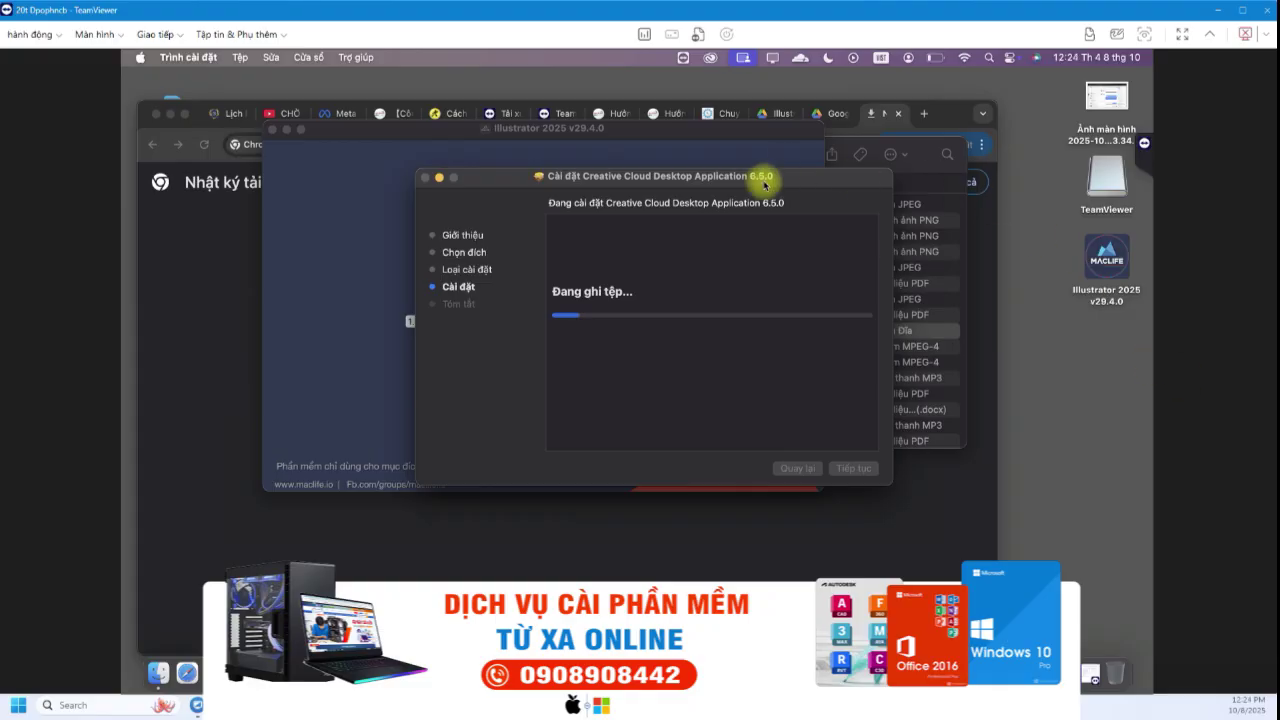
- Close the finished Creative Cloud installer, allow Downloads access, and keep the installer package
mouse_move(765, 175)
mouse_down()
mouse_move(596, 160)
mouse_move(724, 172)
mouse_up()
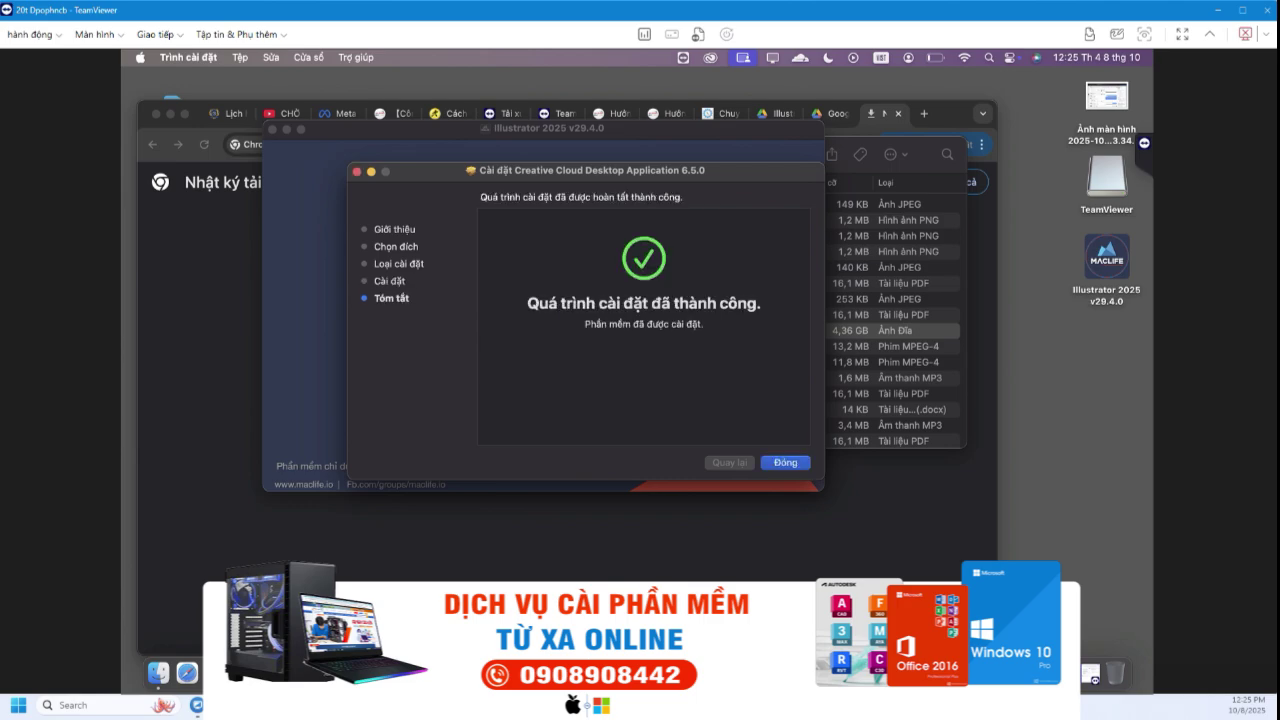
click(774, 465)
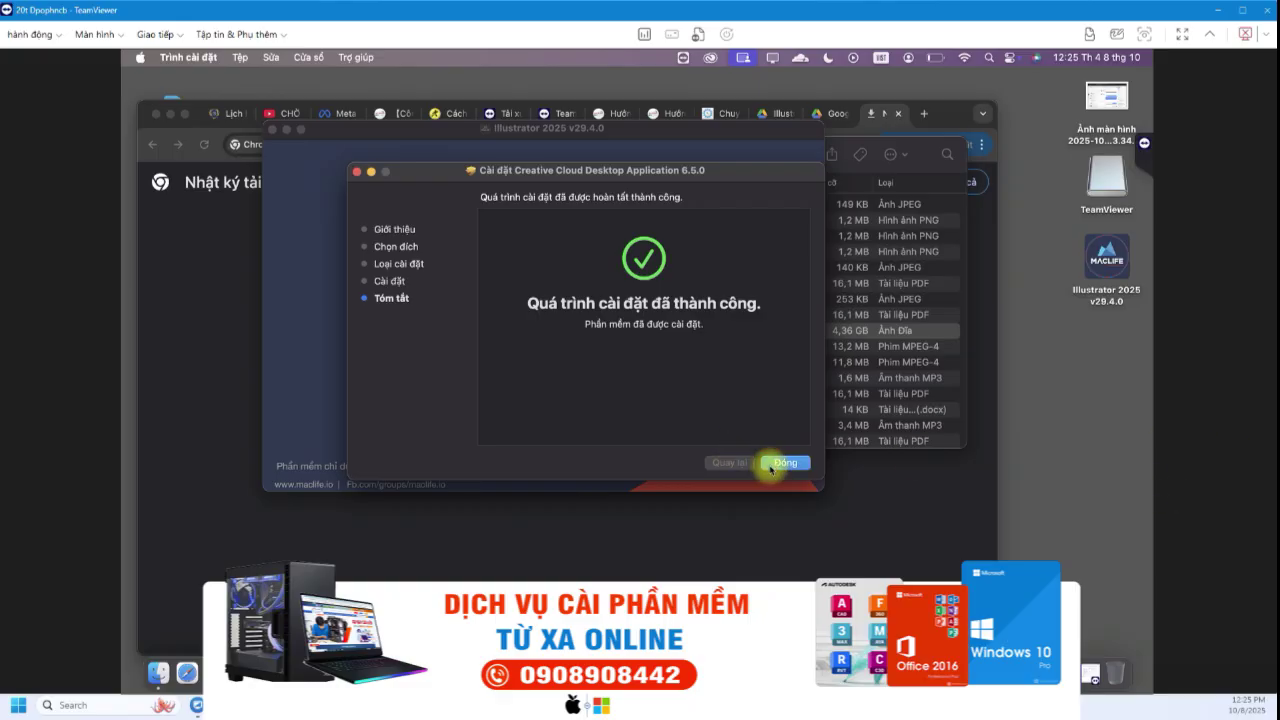
click(690, 284)
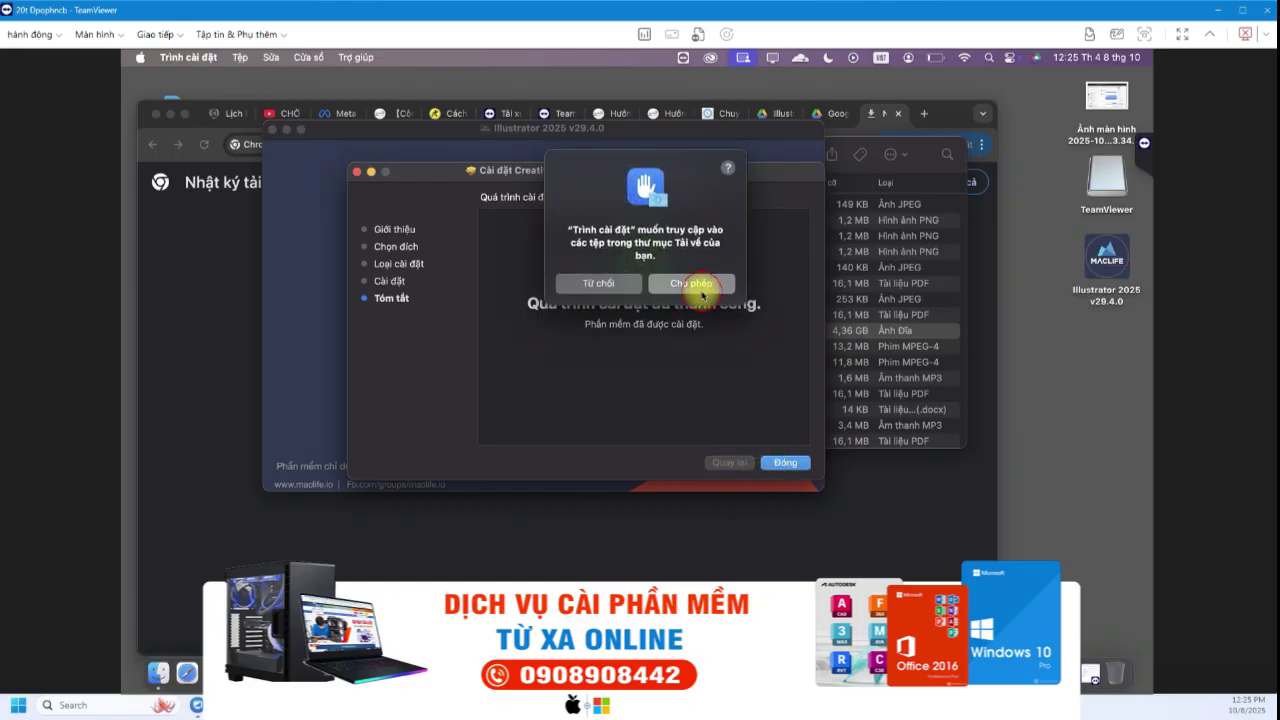
click(586, 404)
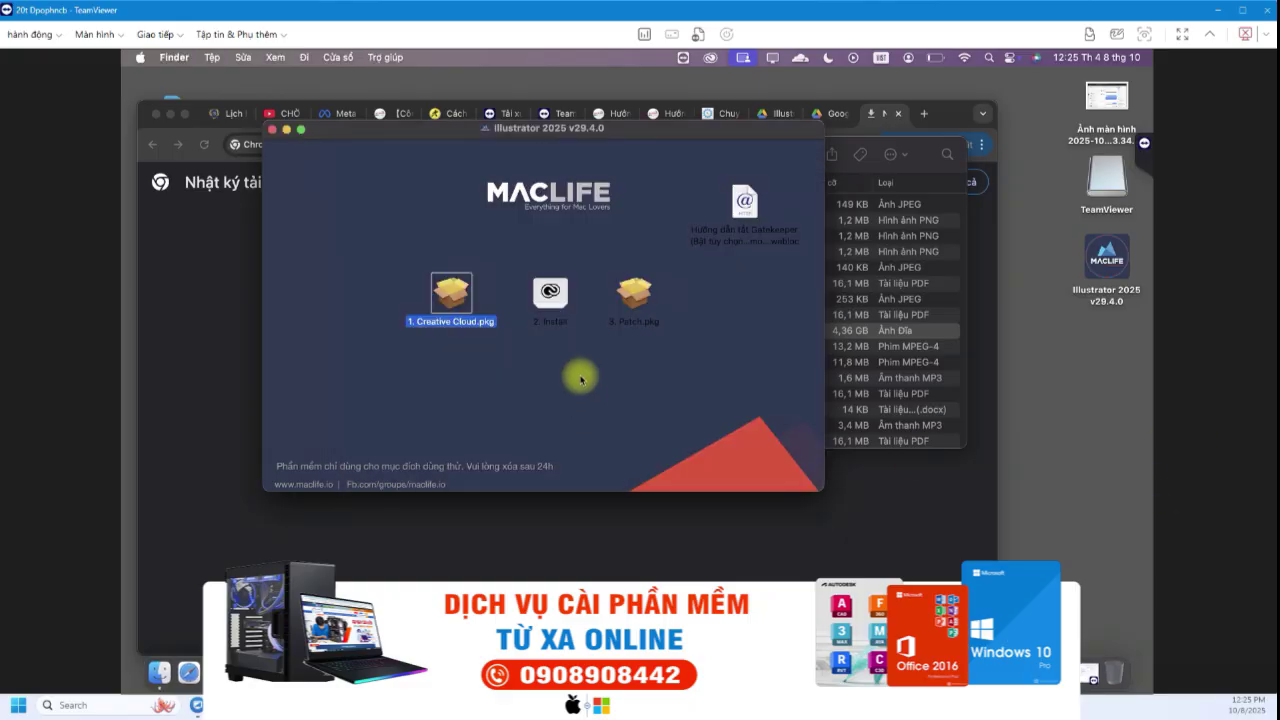
- Open the Install file in 2. Install's Contents > MacOS with Terminal
right_click(549, 302)
click(668, 323)
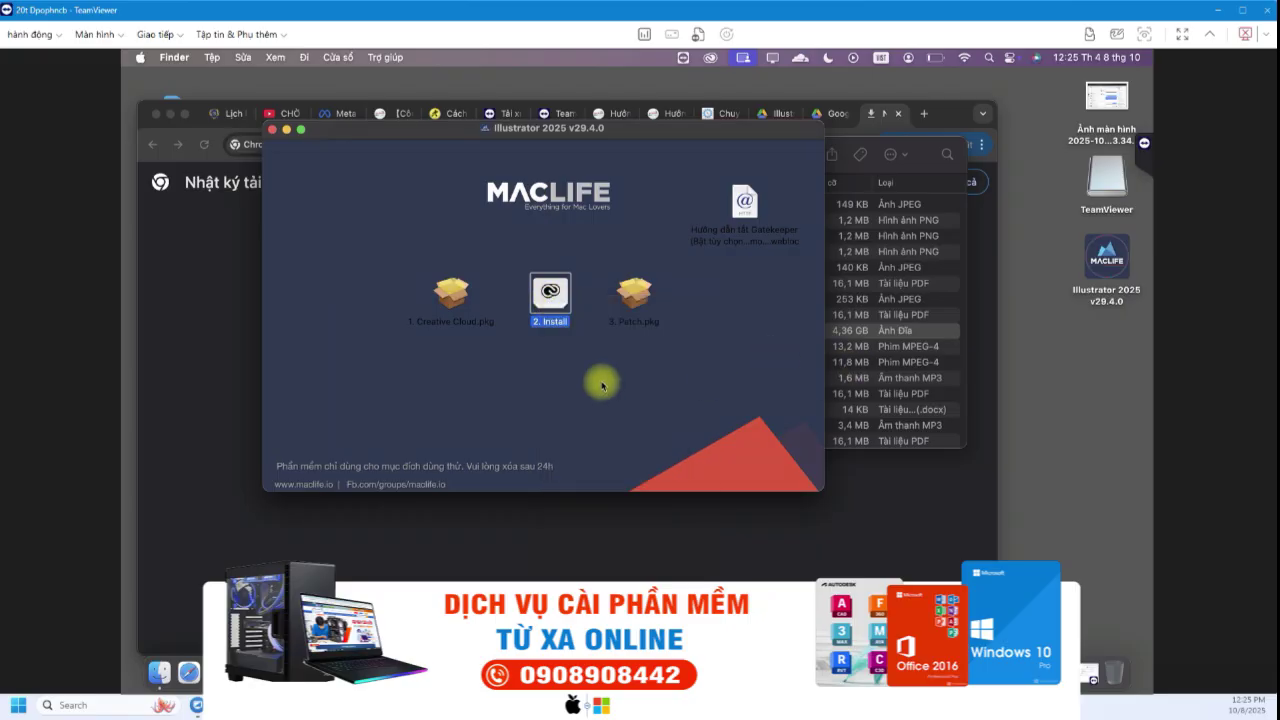
double_click(447, 209)
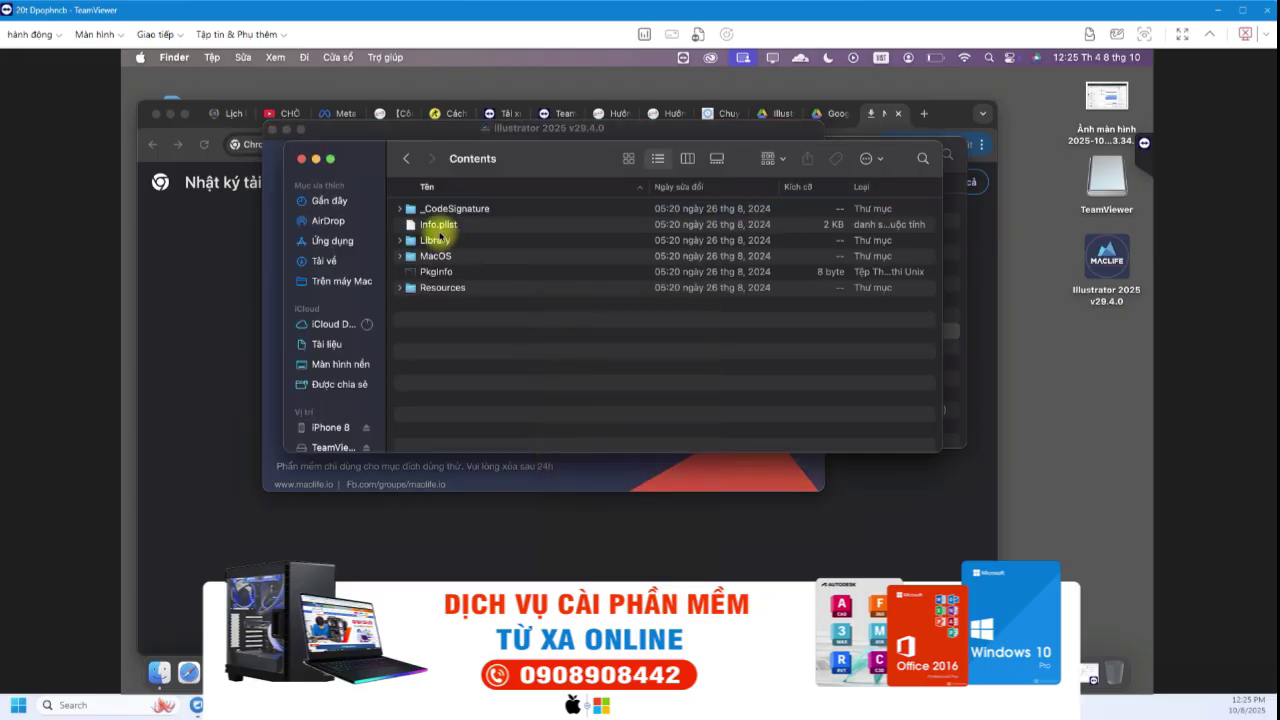
double_click(435, 256)
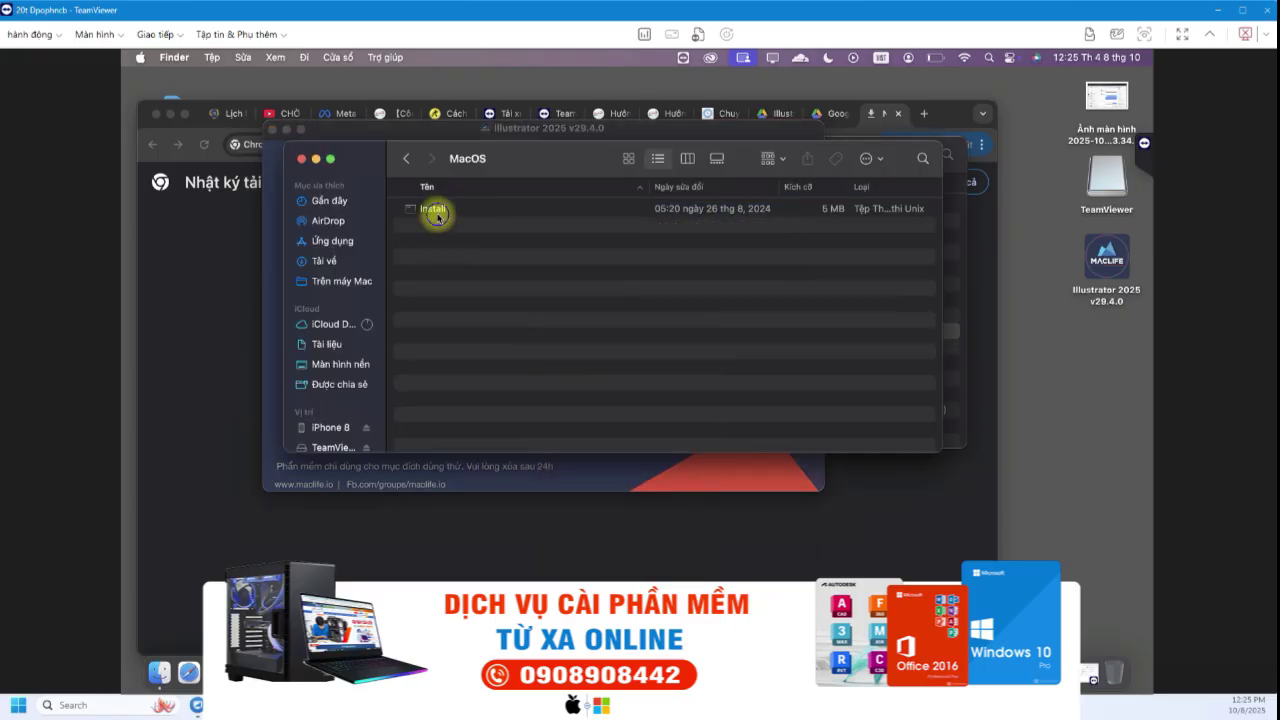
right_click(438, 210)
click(680, 240)
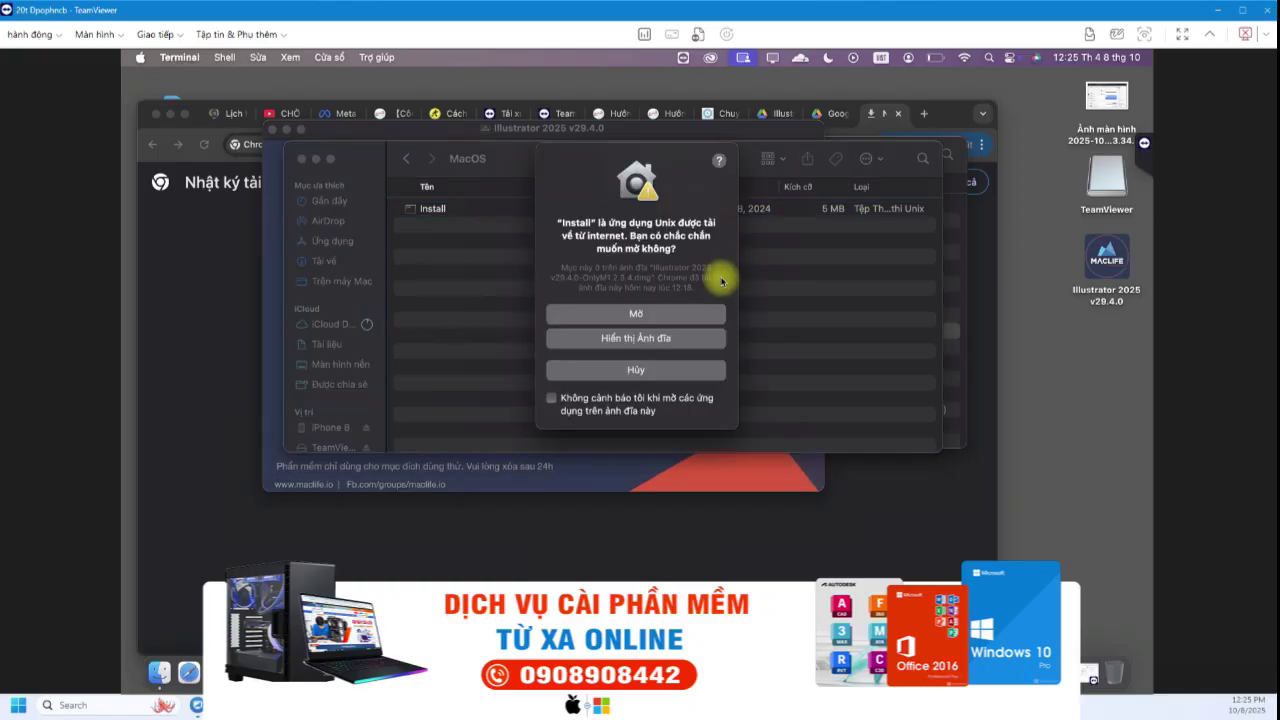
- Approve the security prompts, enter the admin password, and continue the Illustrator install
click(665, 309)
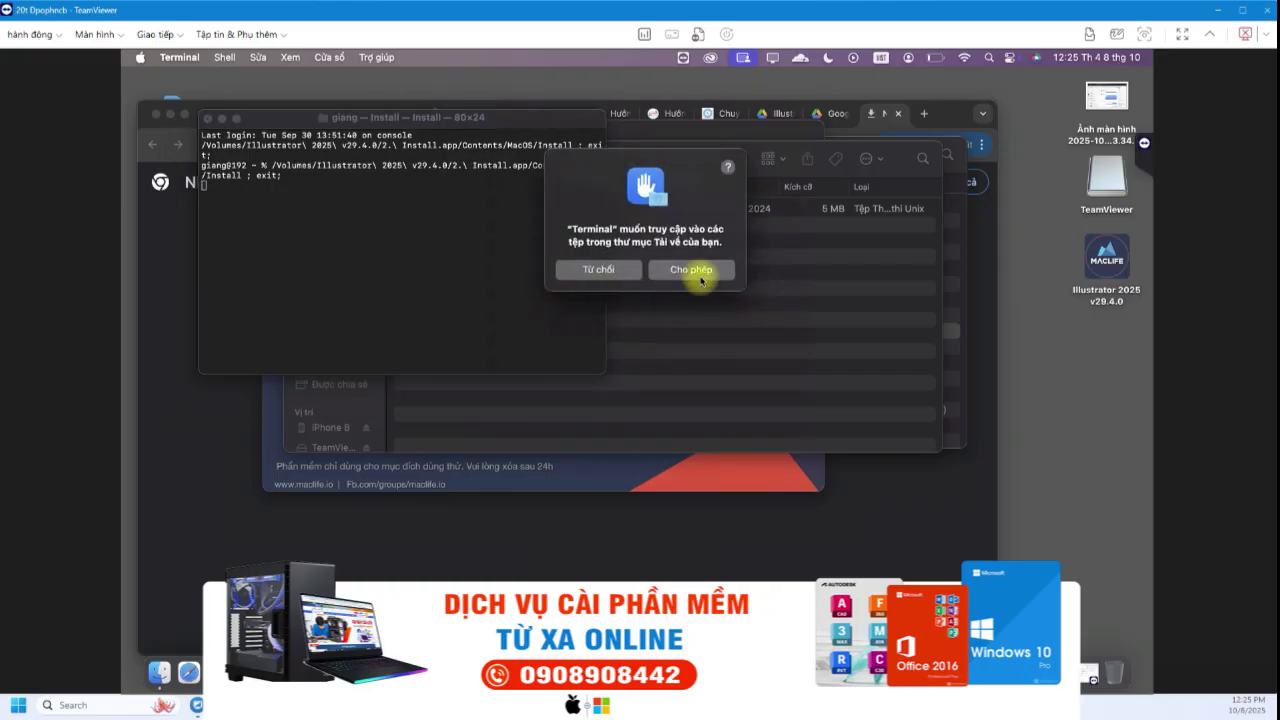
click(703, 277)
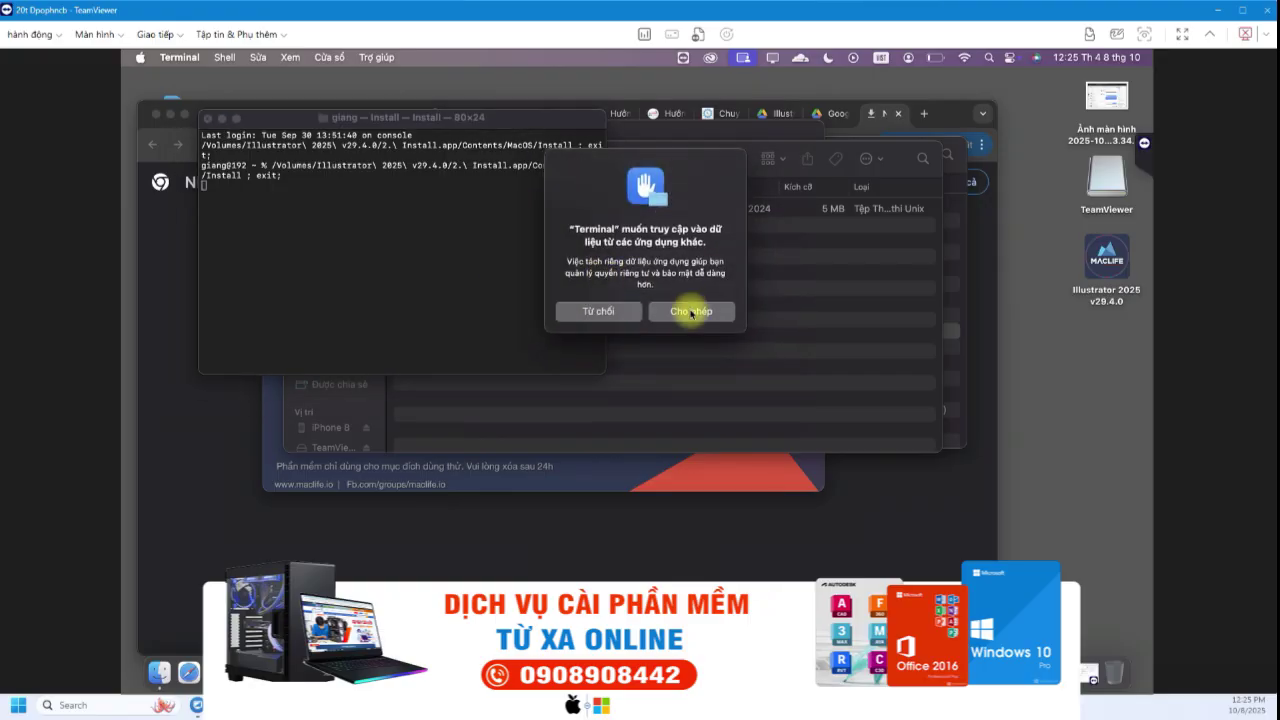
click(690, 312)
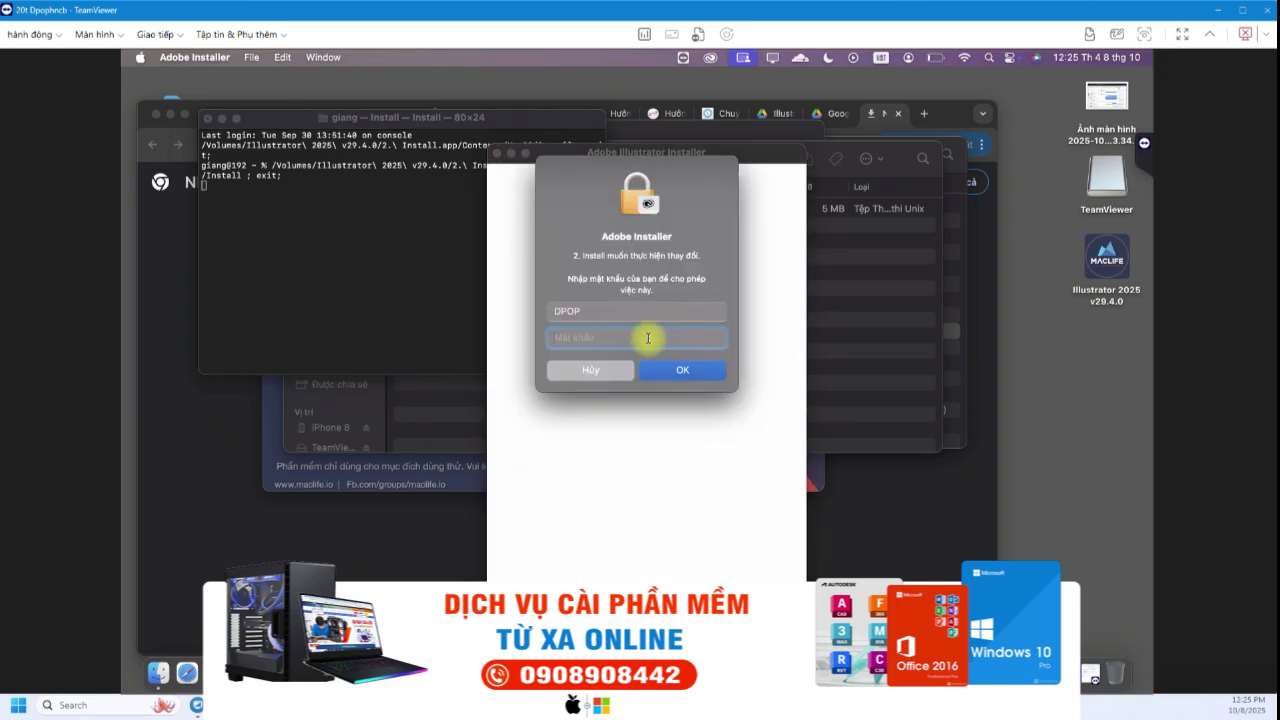
right_click(651, 336)
click(678, 375)
click(676, 372)
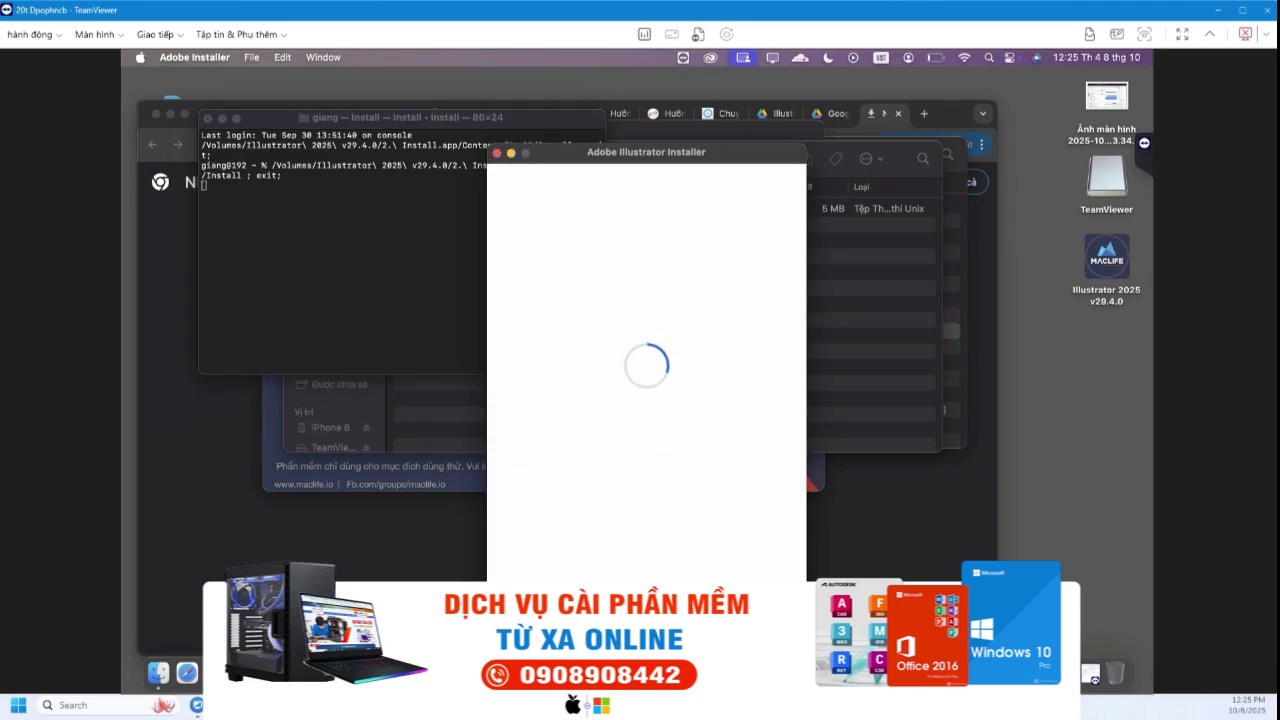
click(658, 509)
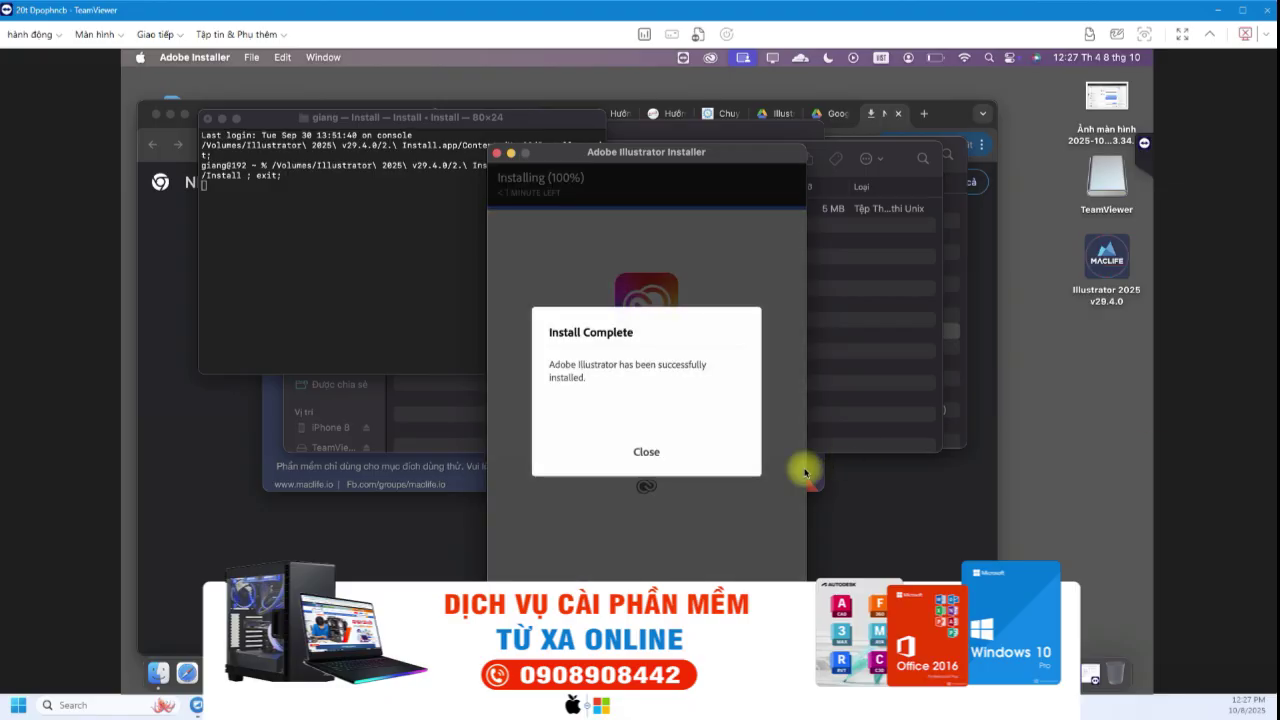
- Dismiss Install Complete and close the Terminal and MacOS folder windows
click(647, 453)
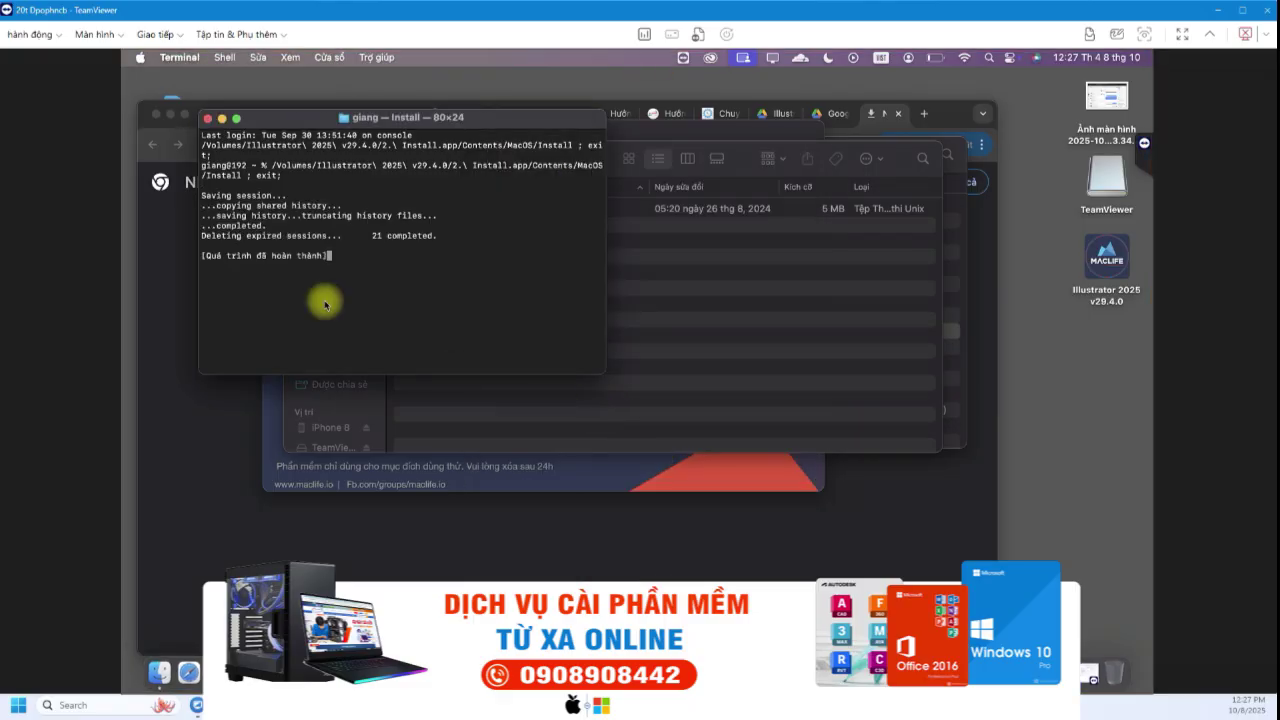
click(207, 119)
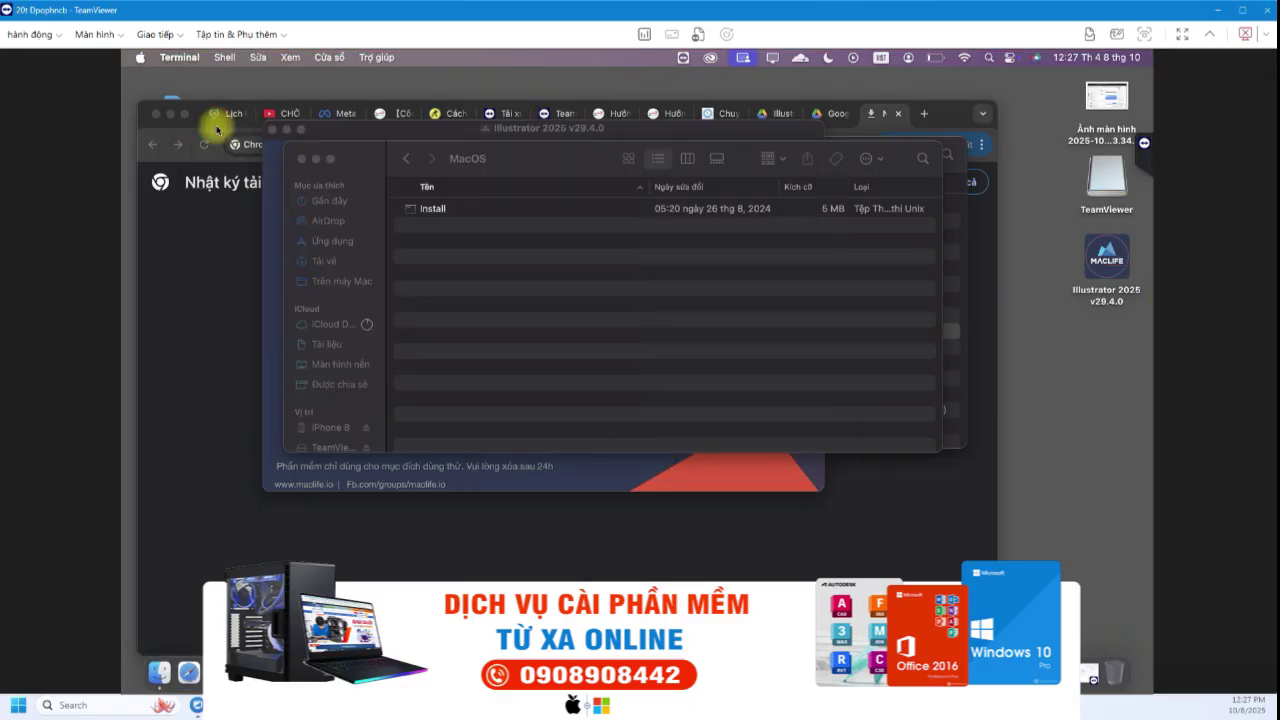
click(302, 158)
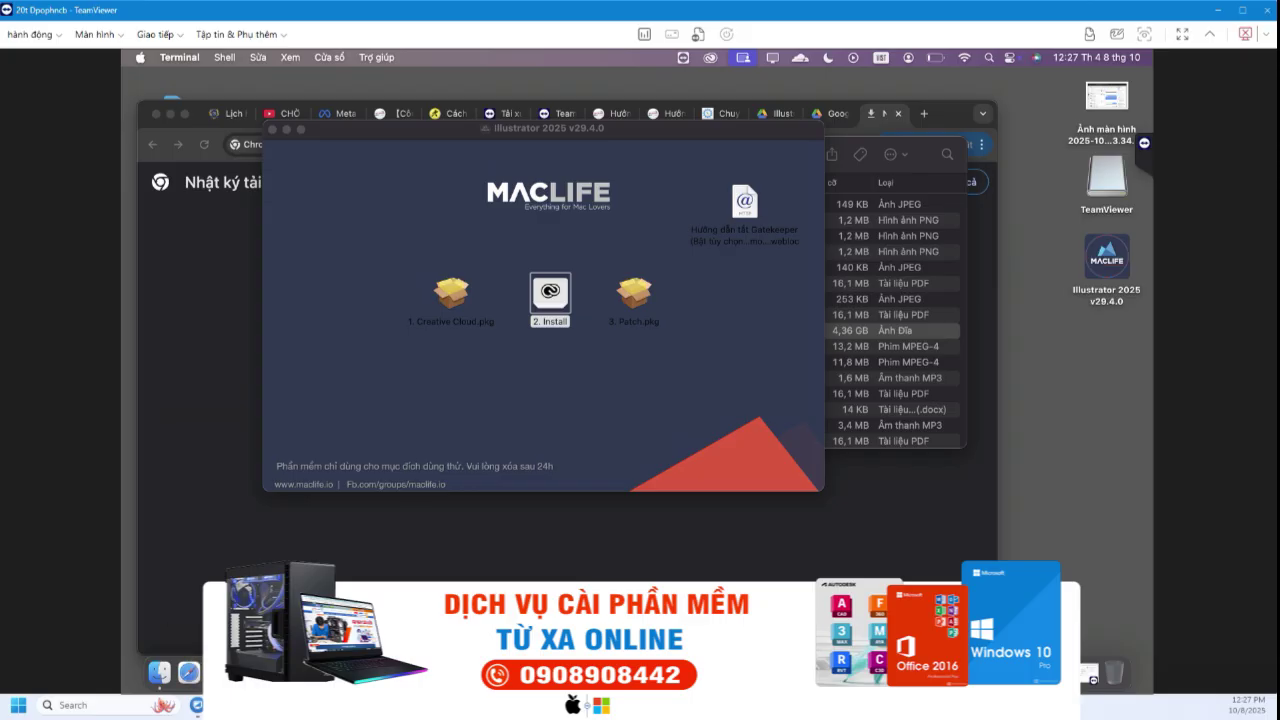
- Launch Adobe Illustrator 2025 from Launchpad, start the free trial, then close the trial page
key(F4)
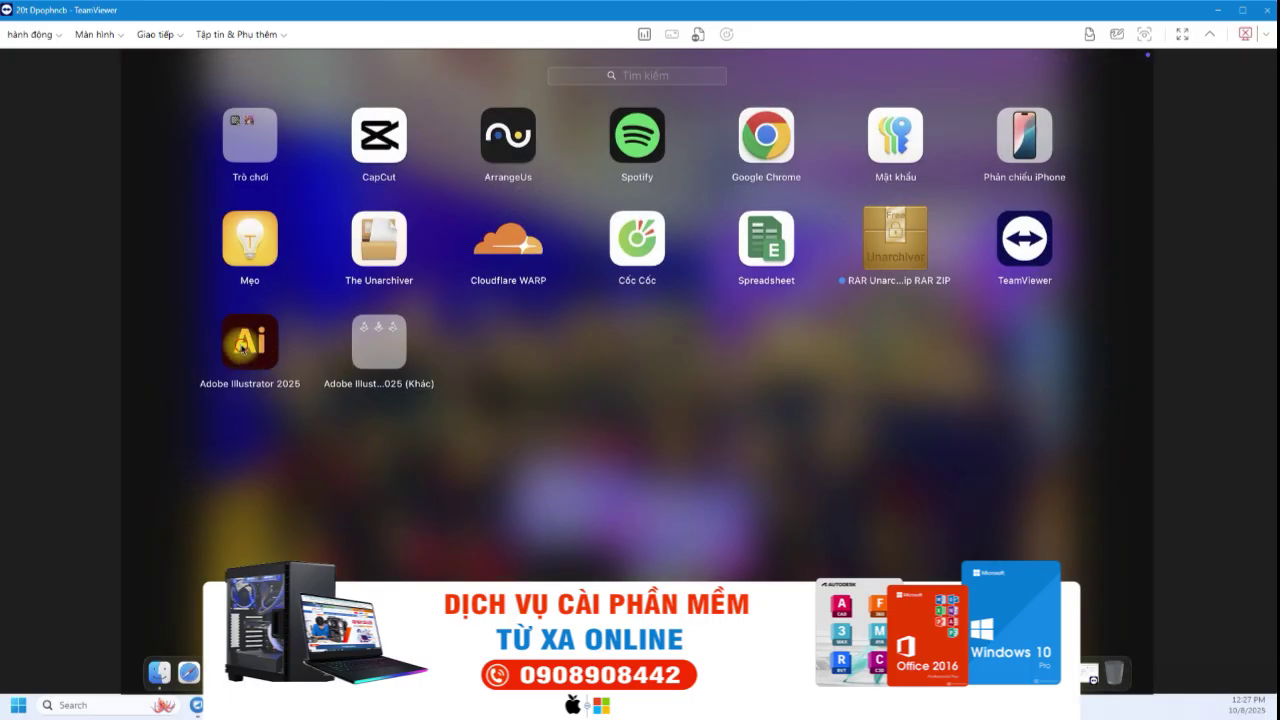
click(178, 377)
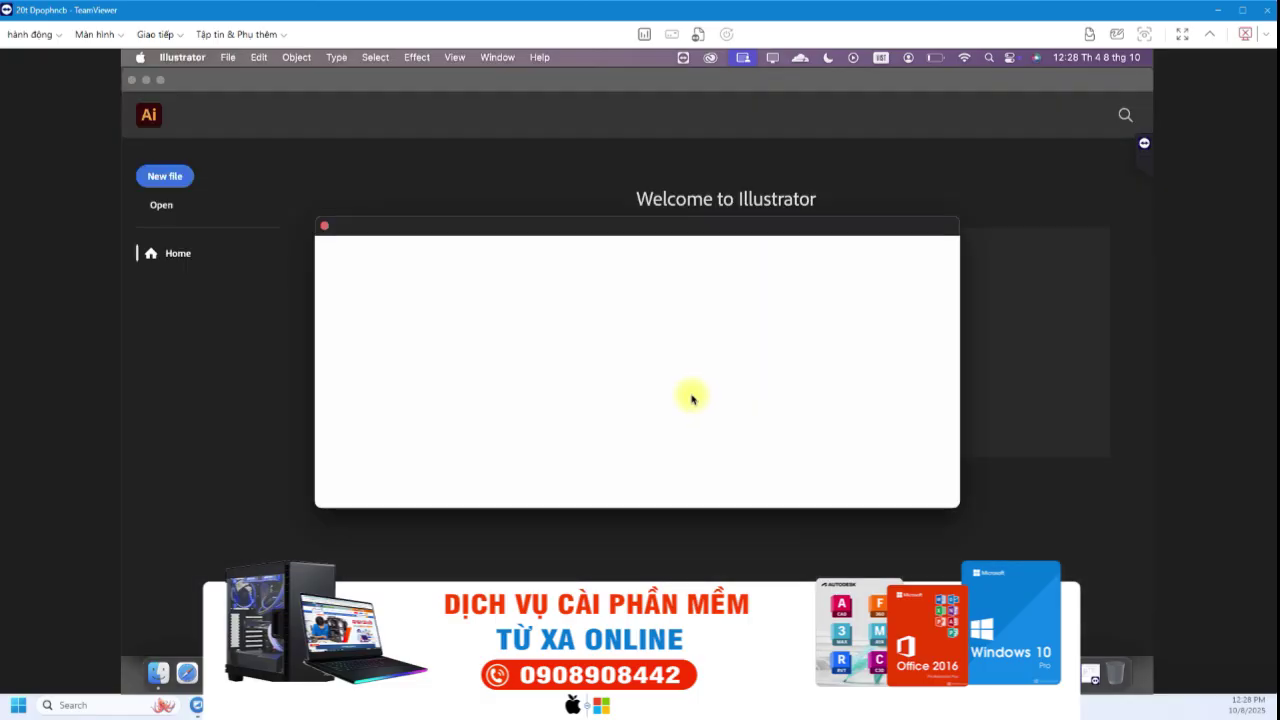
mouse_move(597, 220)
mouse_down()
mouse_move(777, 181)
mouse_move(566, 129)
mouse_up()
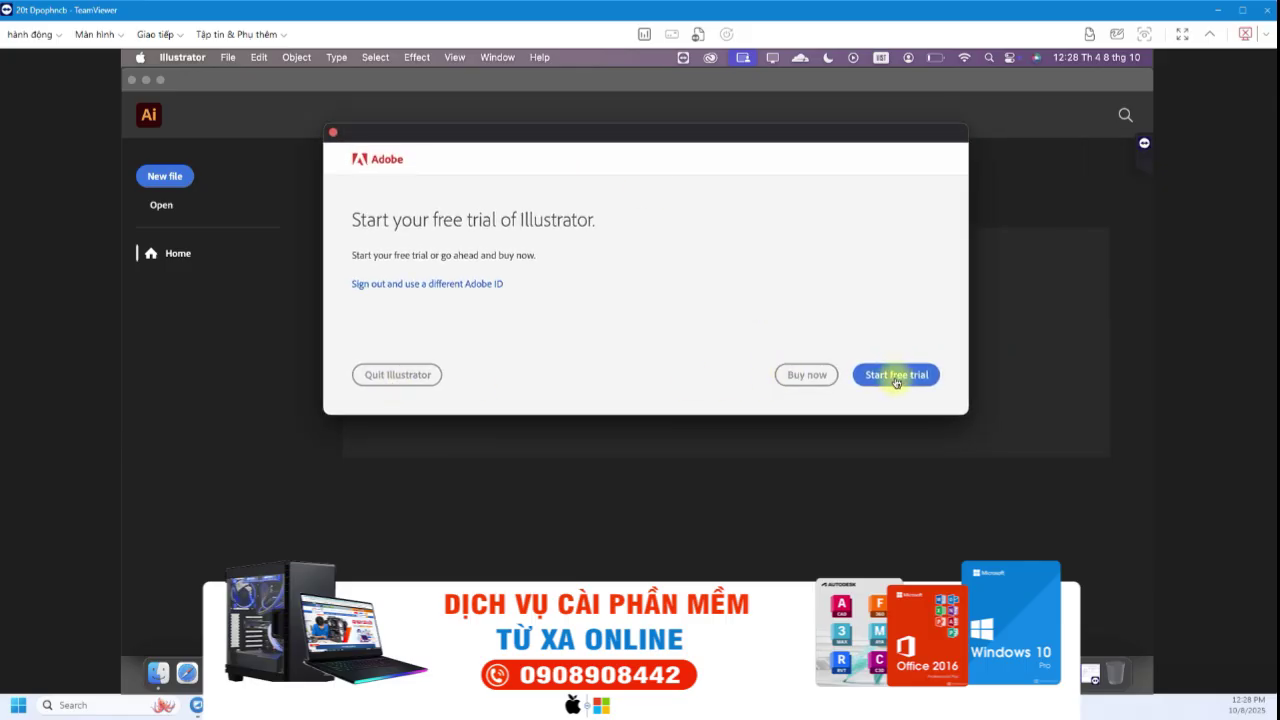
click(895, 377)
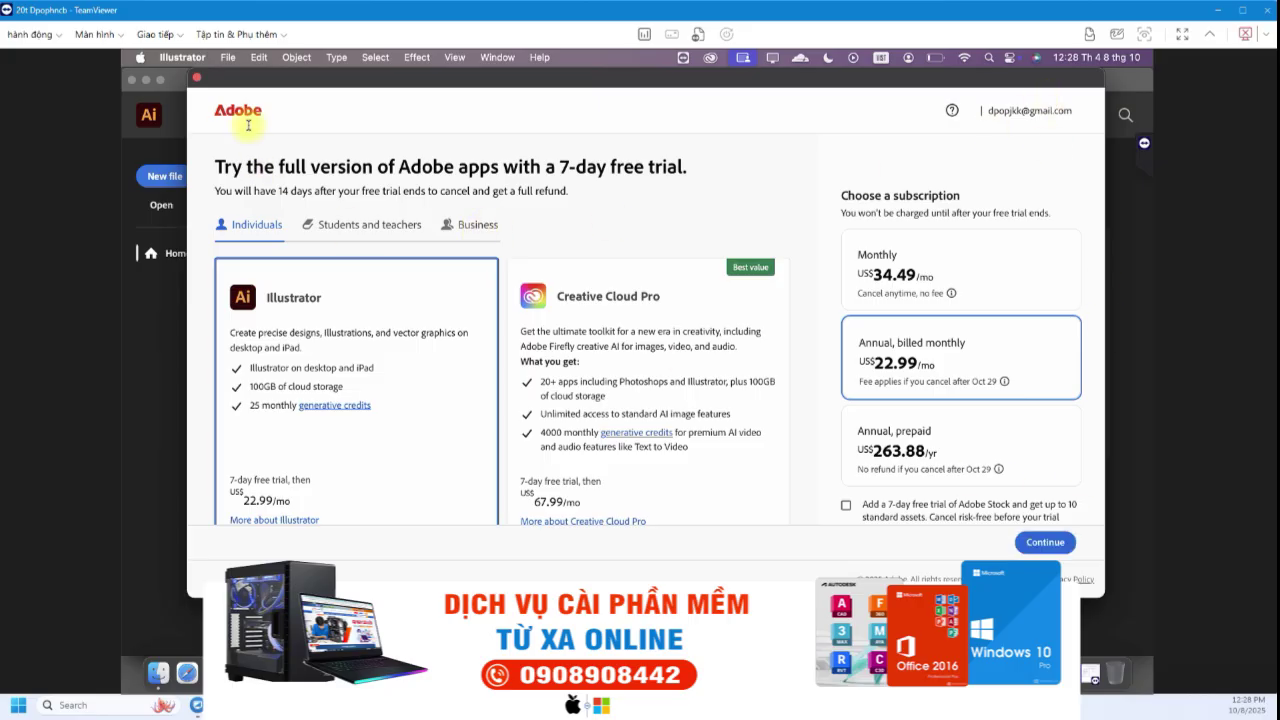
click(198, 80)
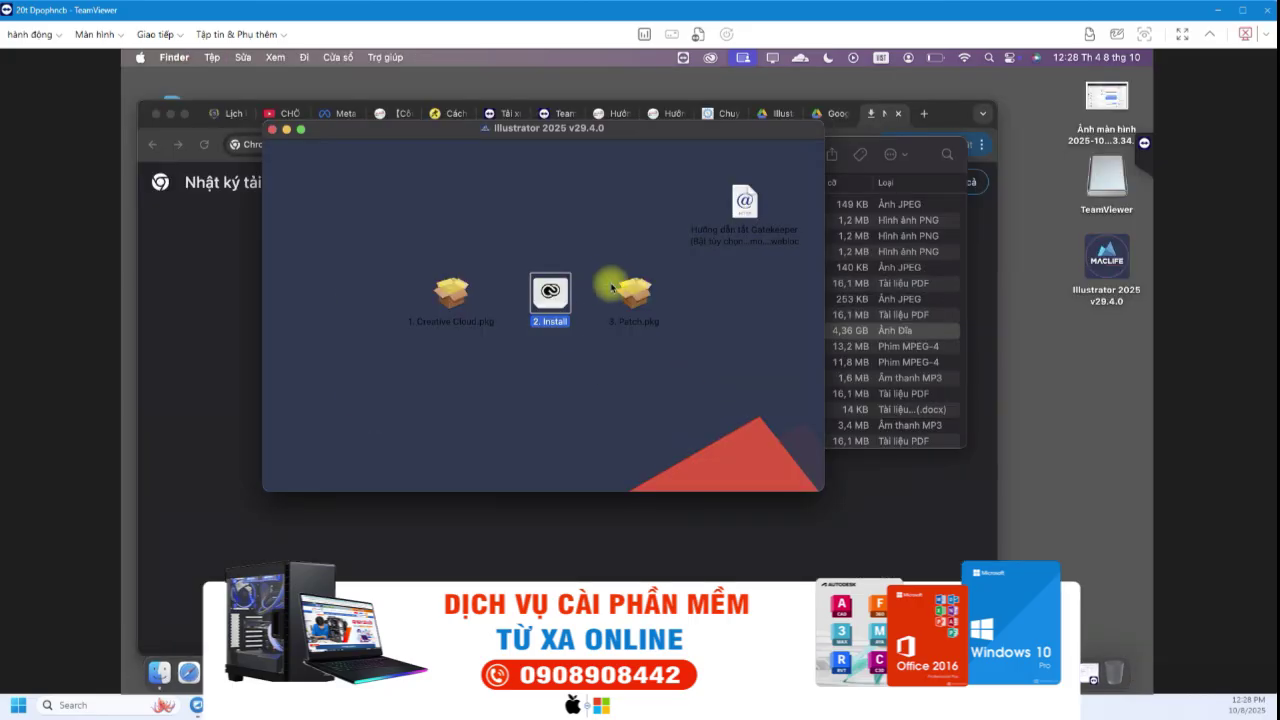
- Install 3. Patch.pkg with the macOS Installer, authorizing with the admin password
click(636, 292)
right_click(636, 292)
mouse_move(711, 313)
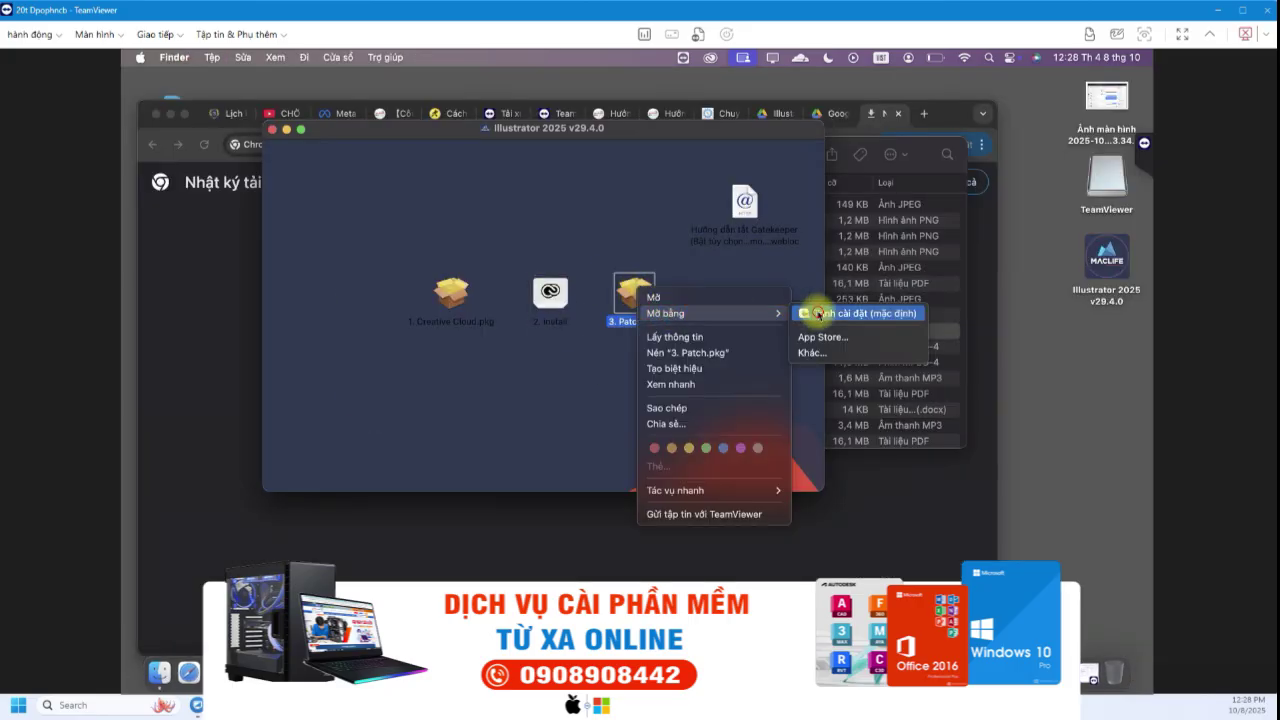
click(810, 316)
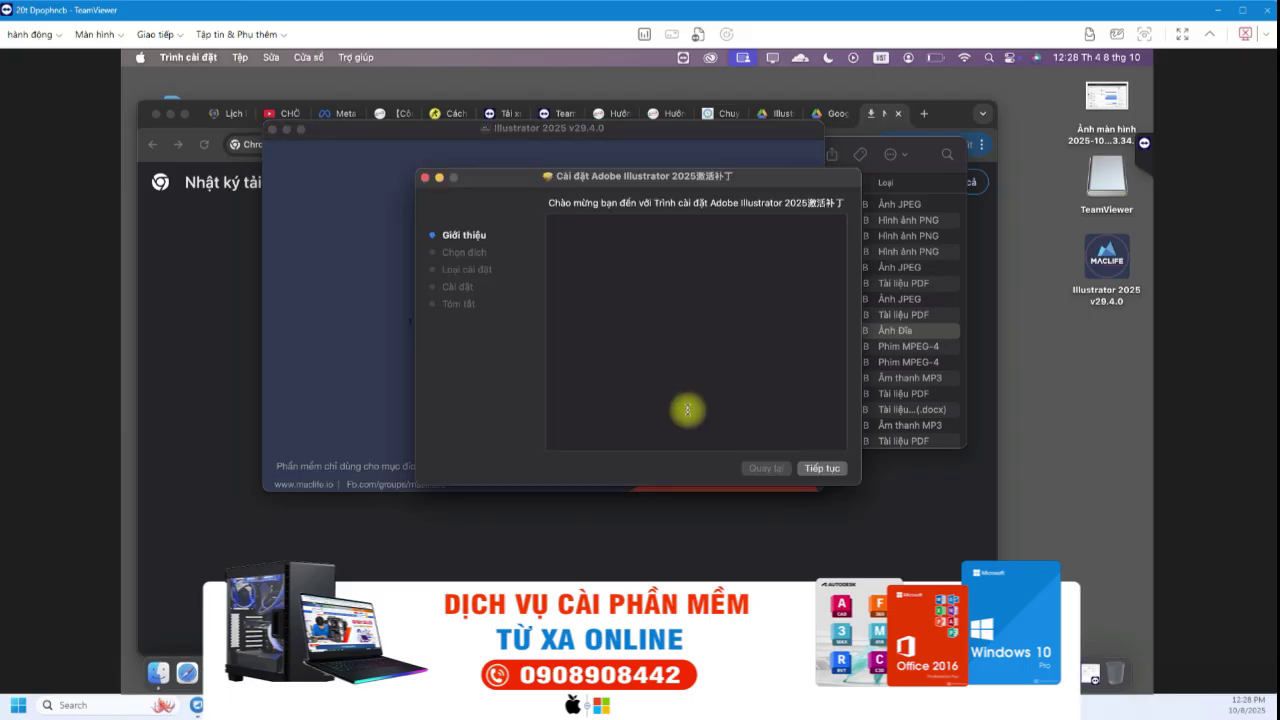
click(830, 470)
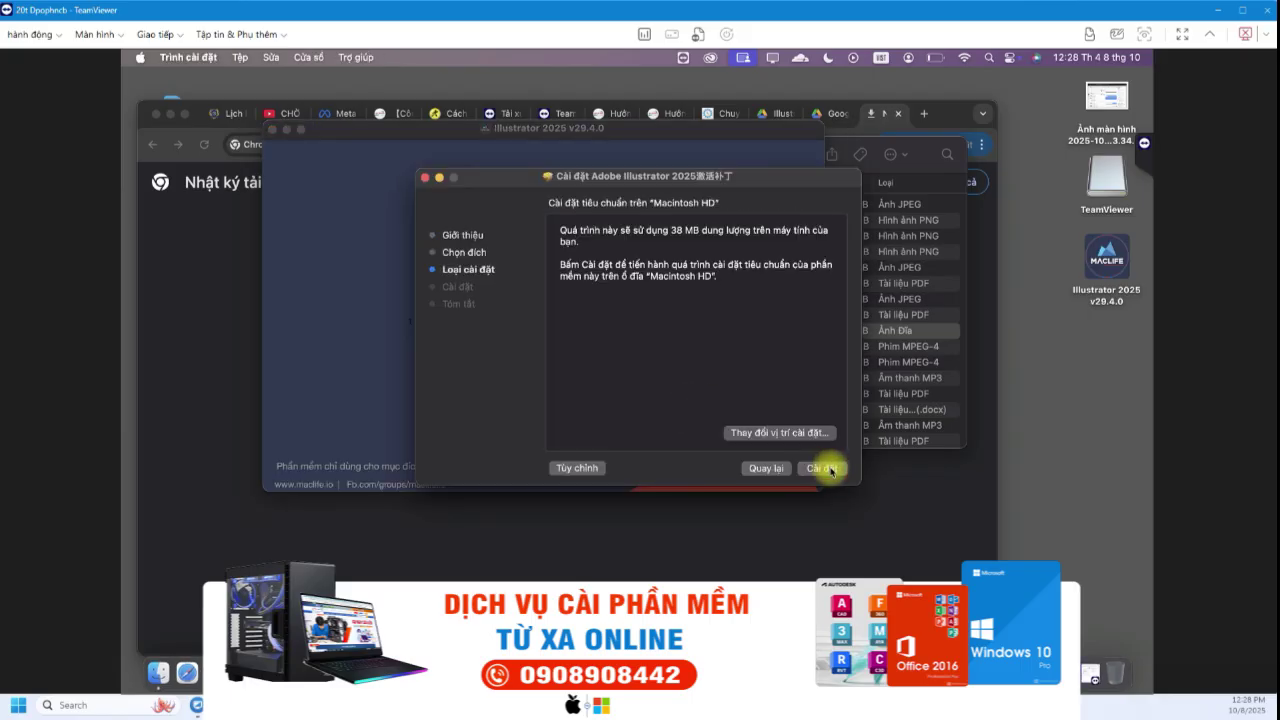
click(830, 470)
key(ctrl+v)
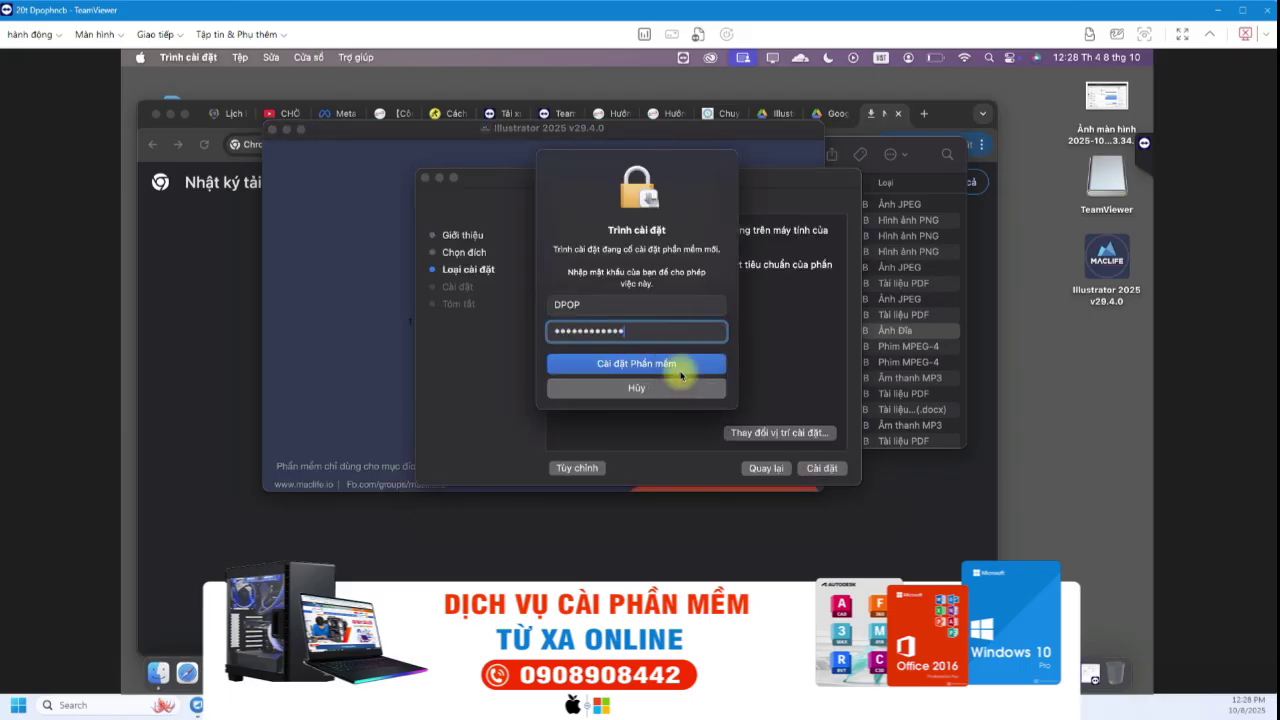
click(681, 365)
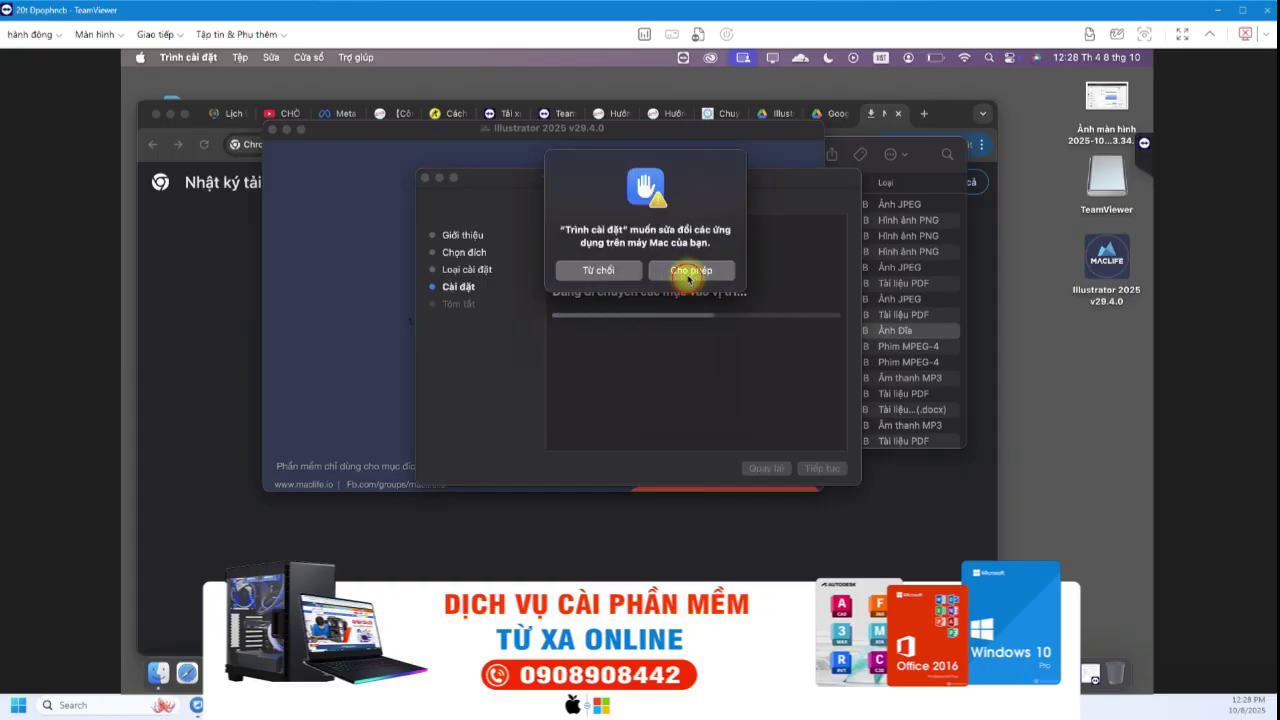
- Allow the installer's access prompts, keep the installer, close the dmg window, and minimize Chrome
click(688, 272)
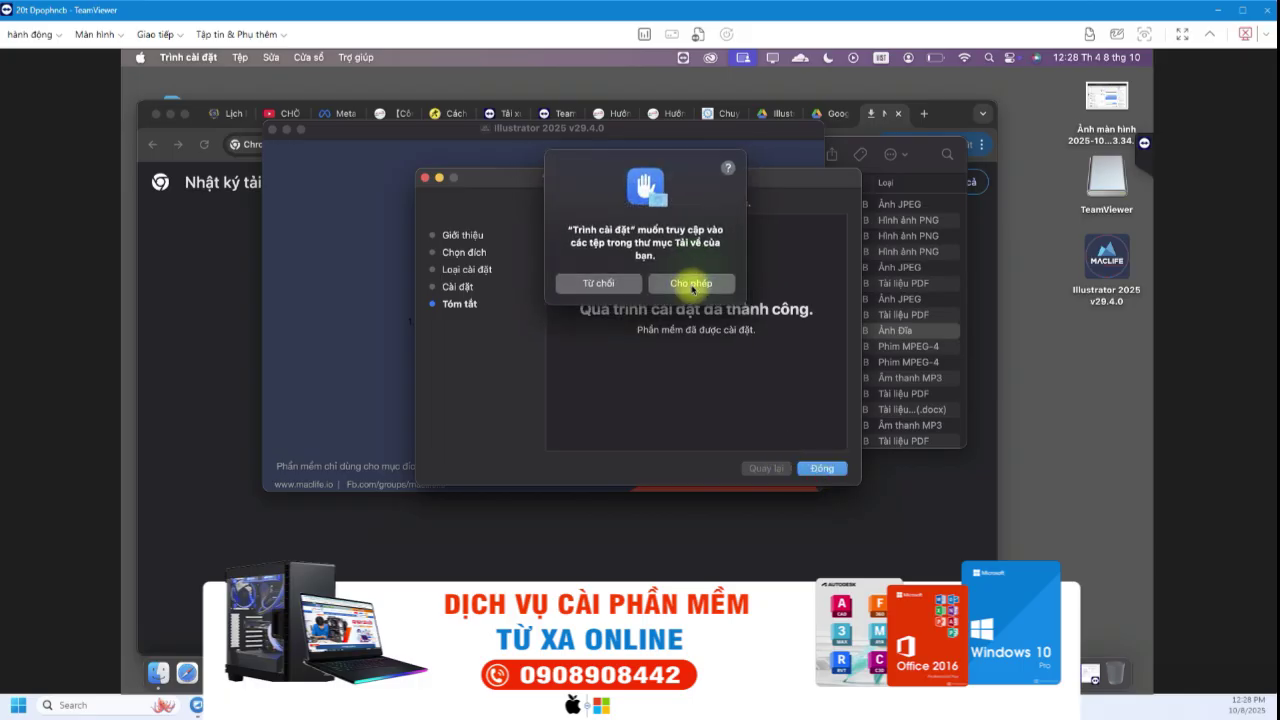
click(694, 286)
click(646, 408)
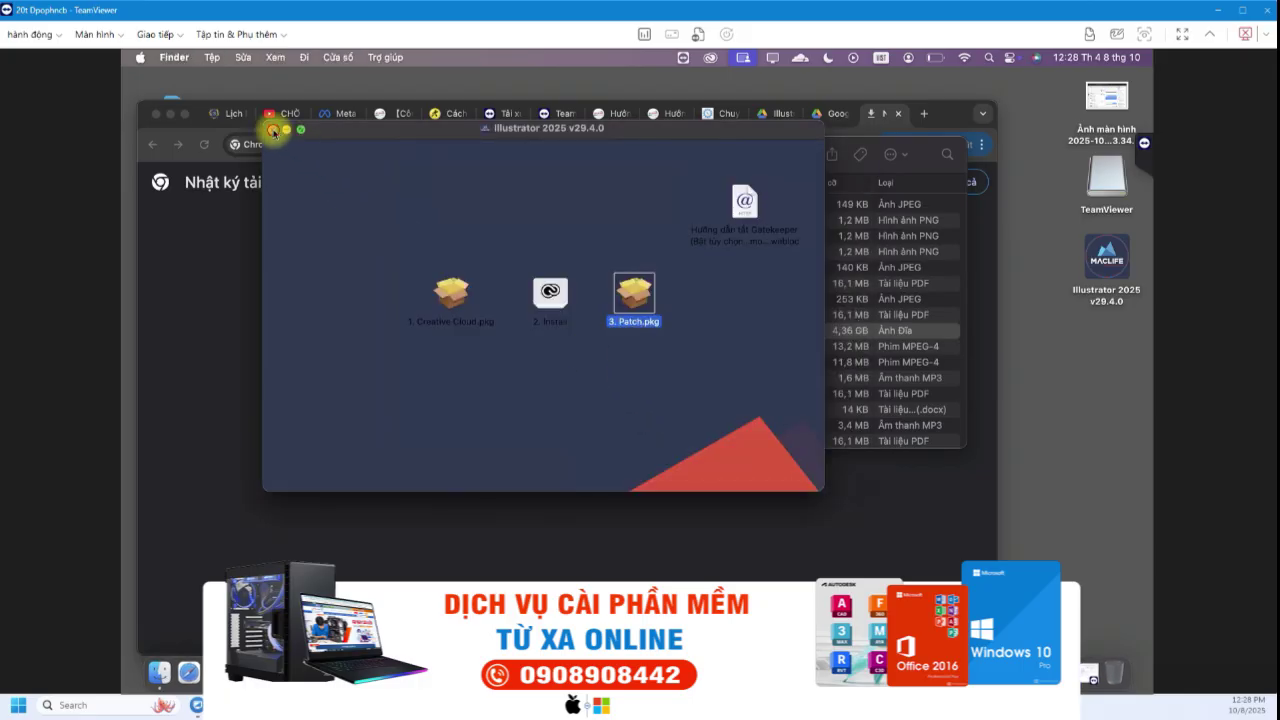
click(273, 130)
click(170, 115)
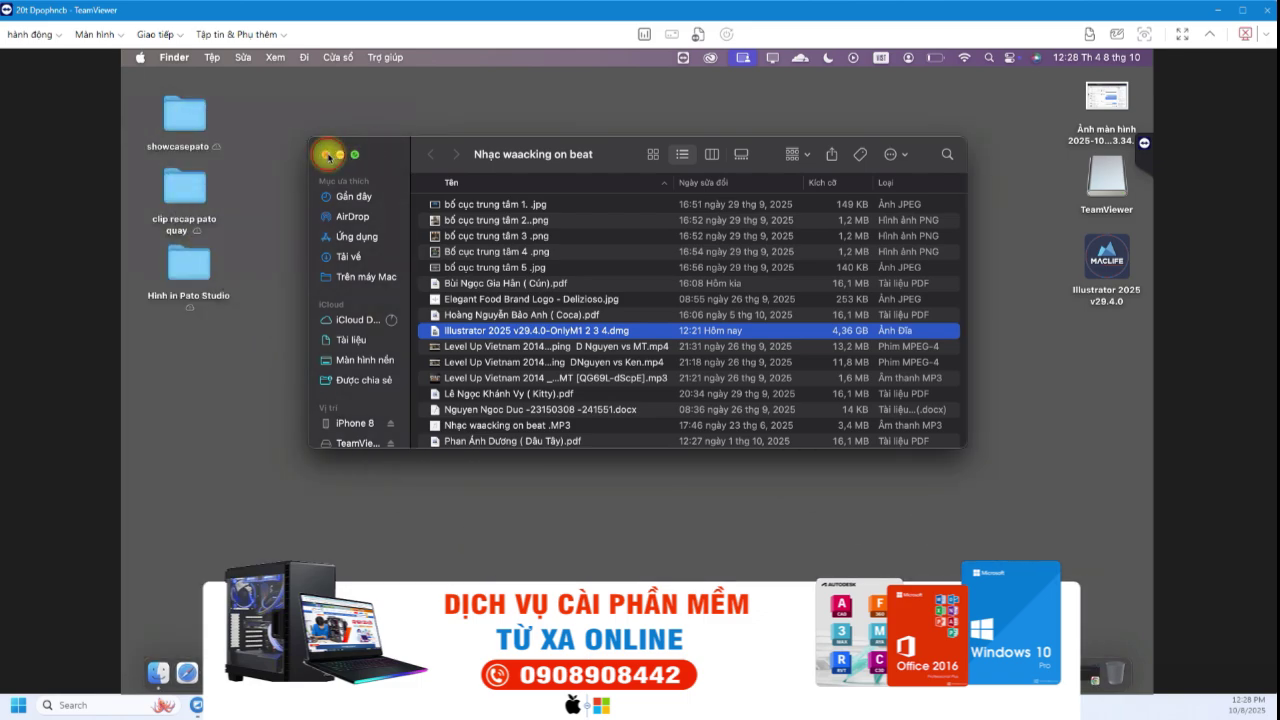
- Close the Nhạc waacking on beat window, launch Illustrator 2025 from Launchpad, and allow data access
click(326, 155)
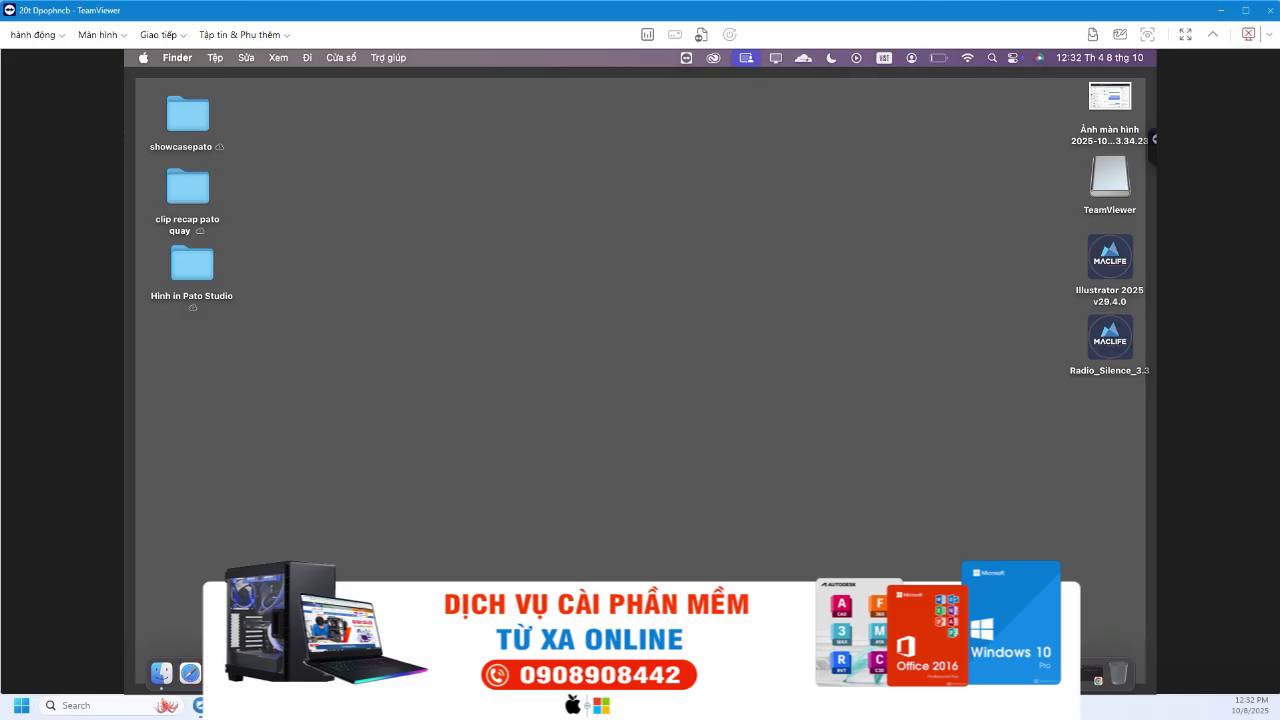
click(484, 672)
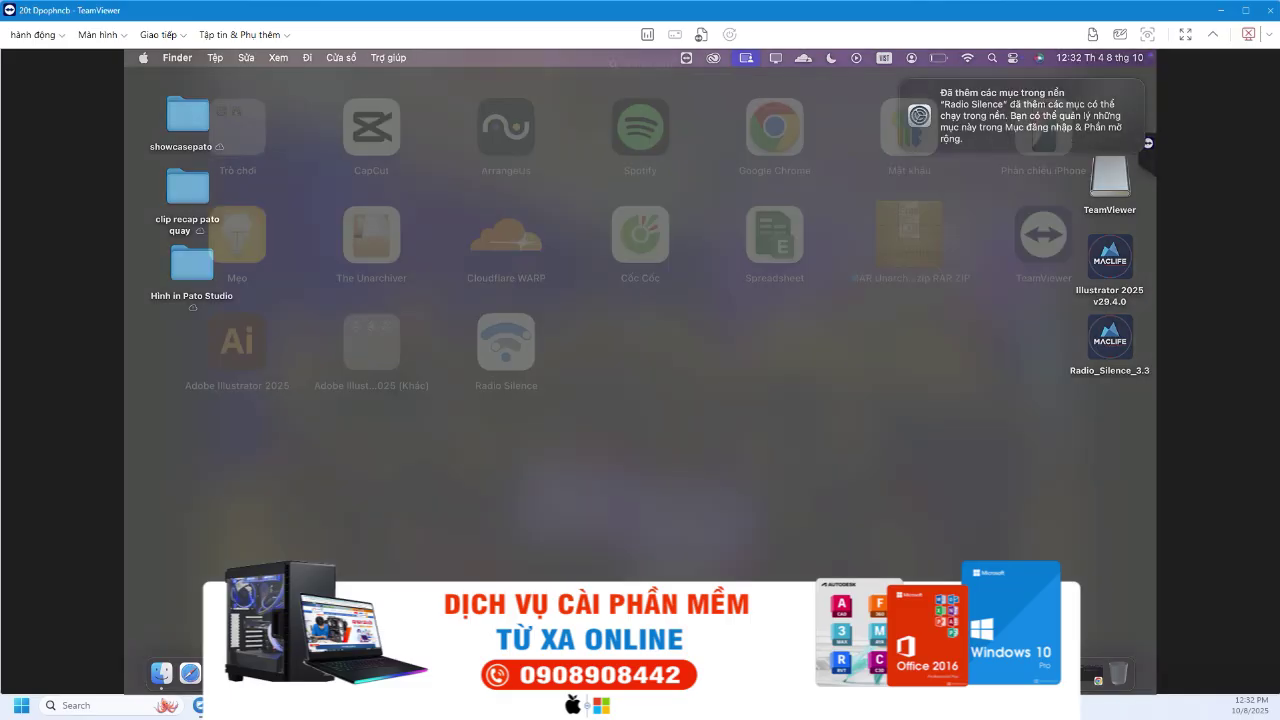
click(257, 344)
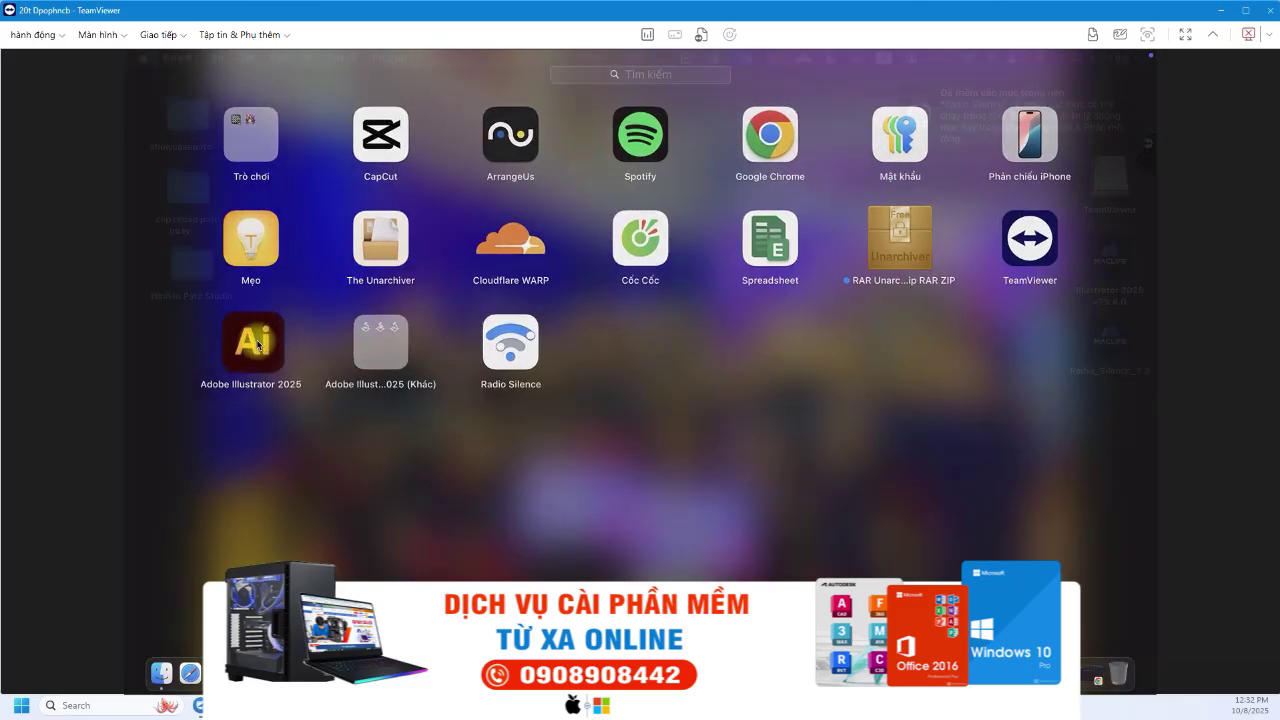
click(686, 326)
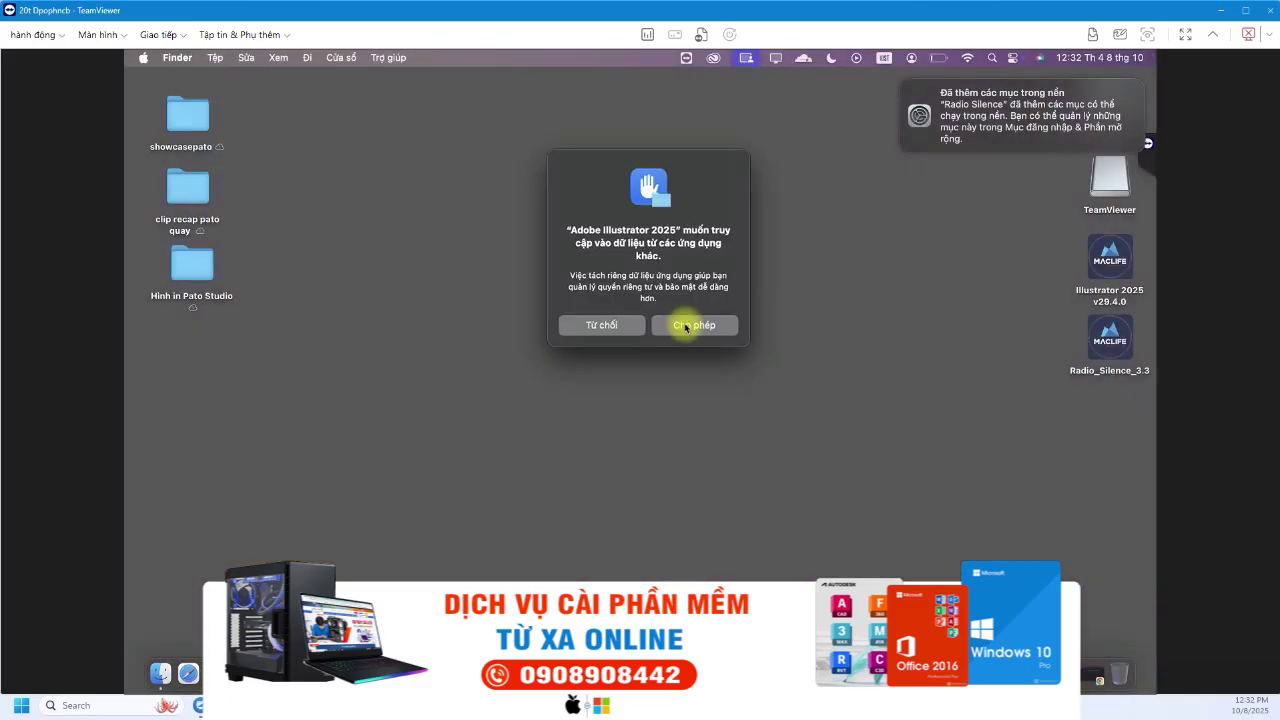
click(900, 520)
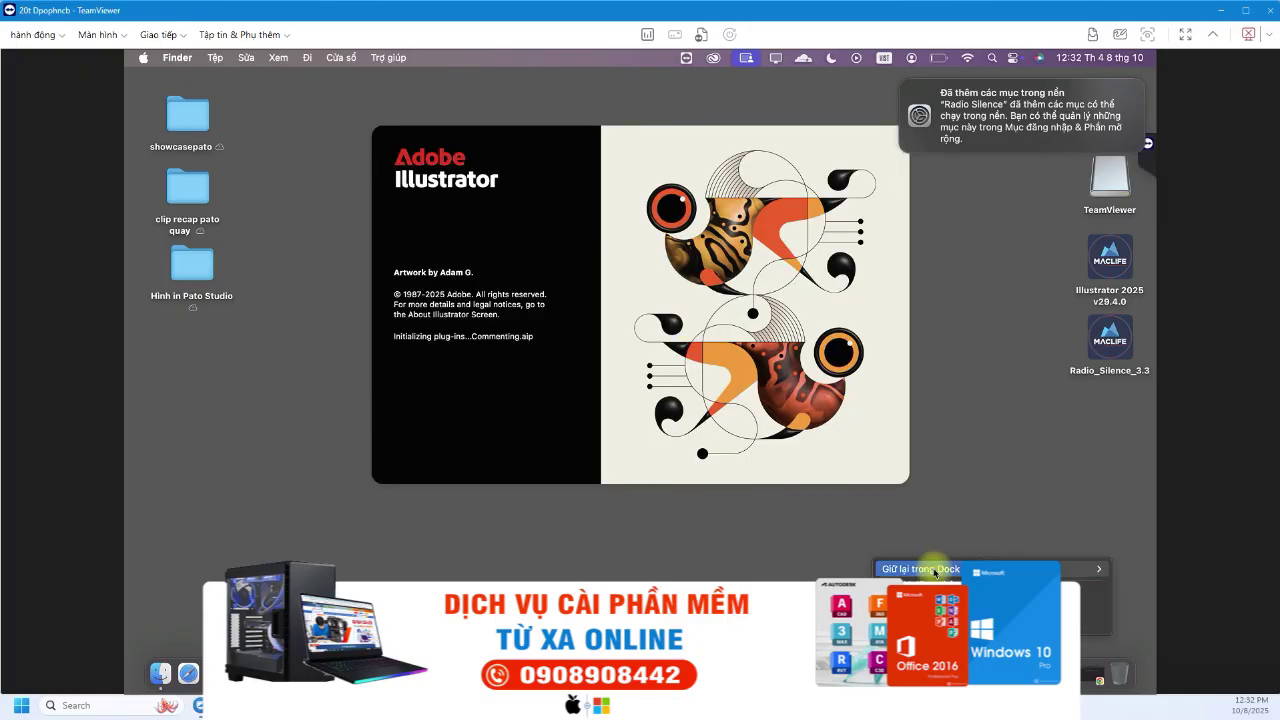
click(933, 576)
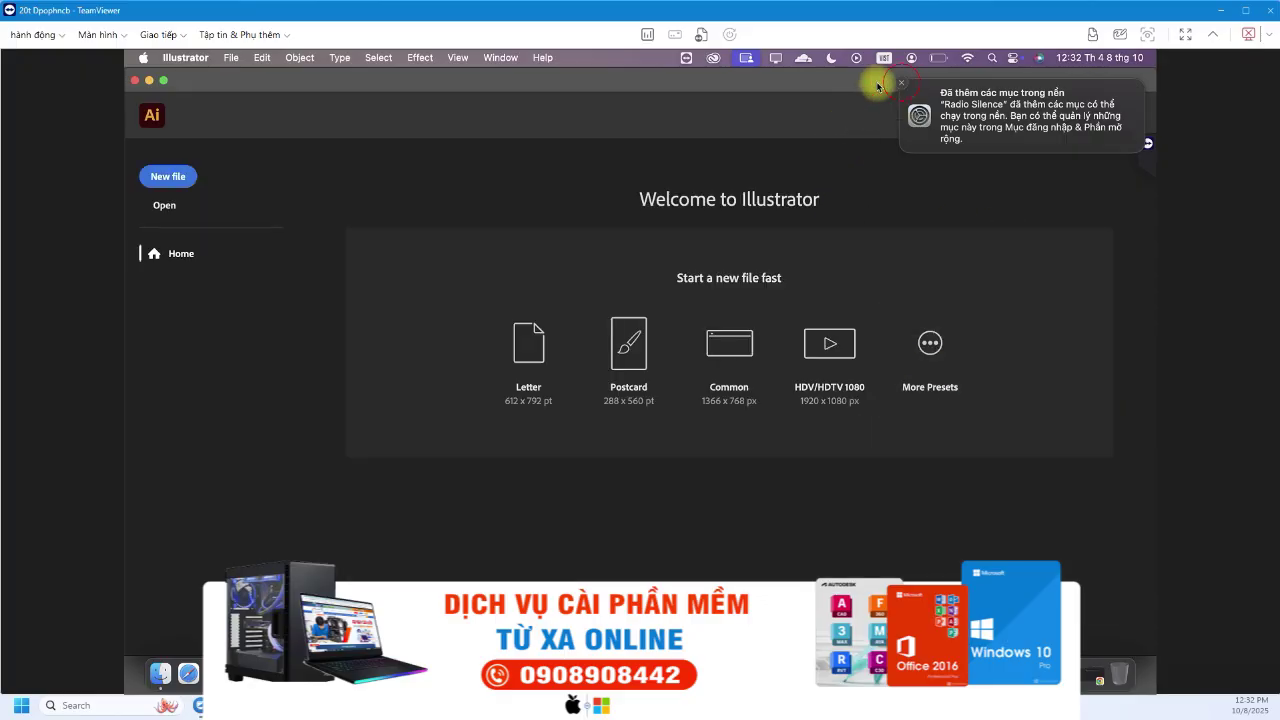
- Dismiss the background-items notice and create a new A4 document
click(185, 57)
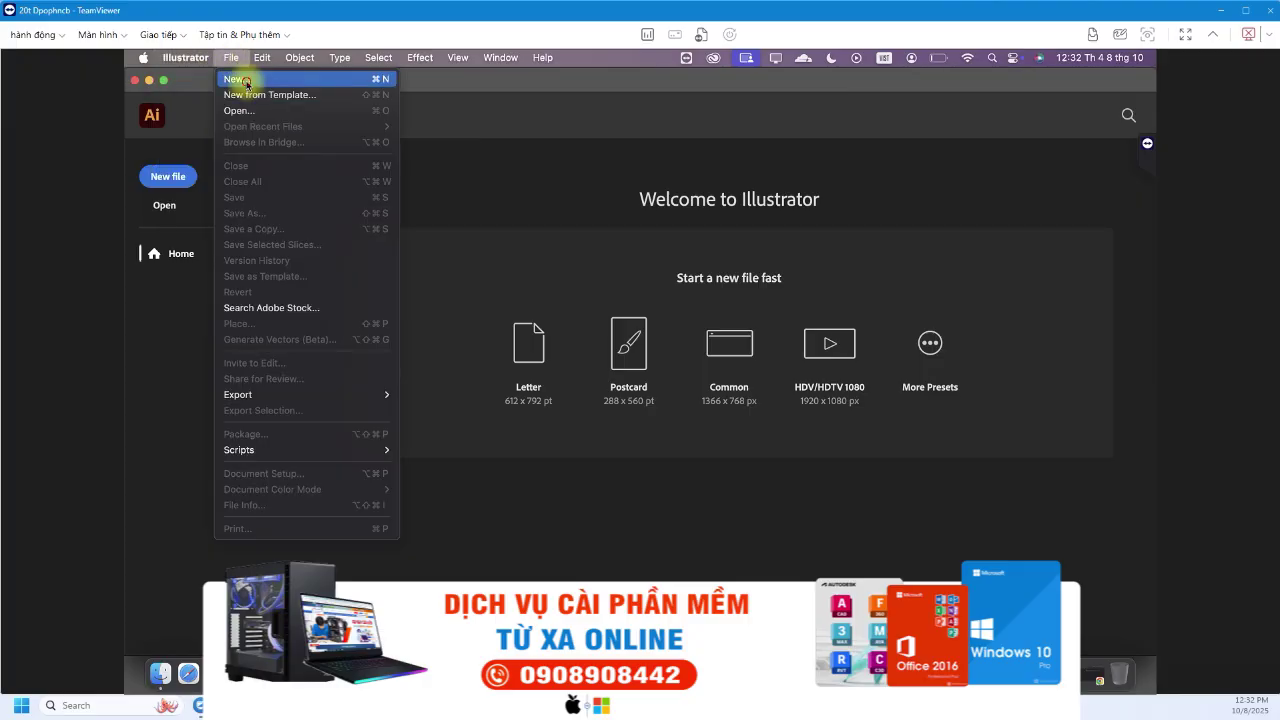
click(246, 80)
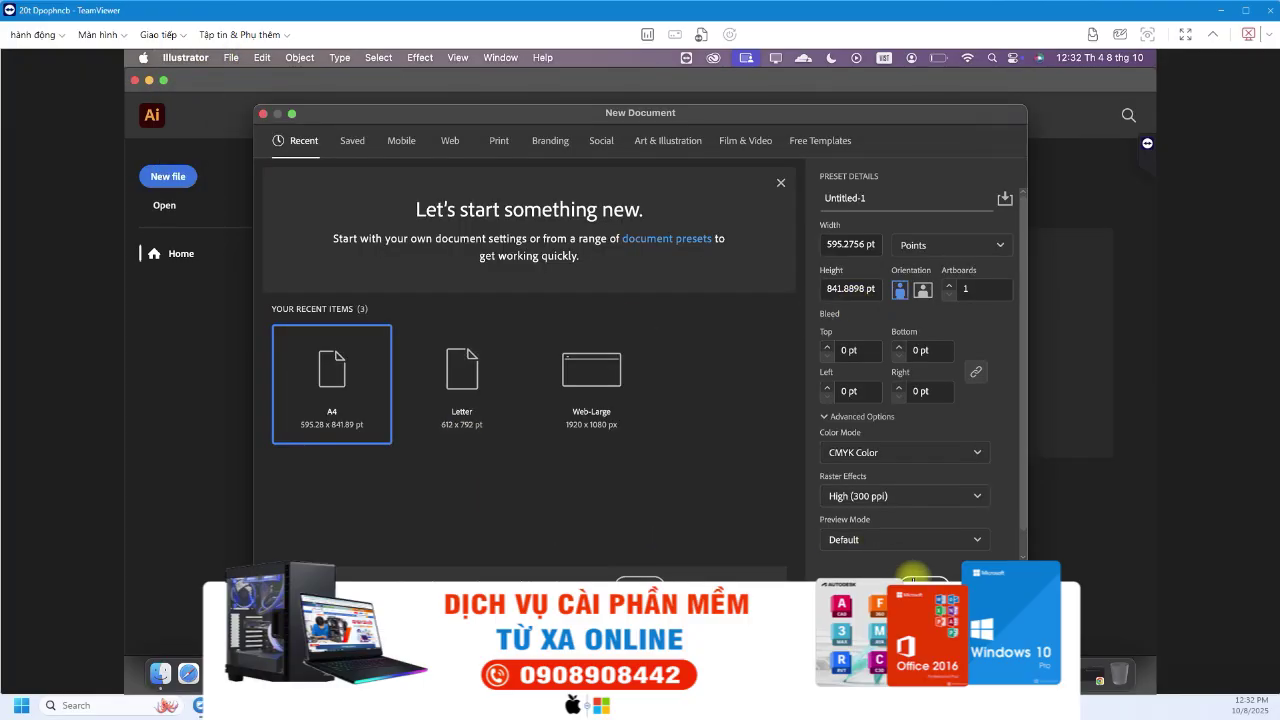
click(639, 580)
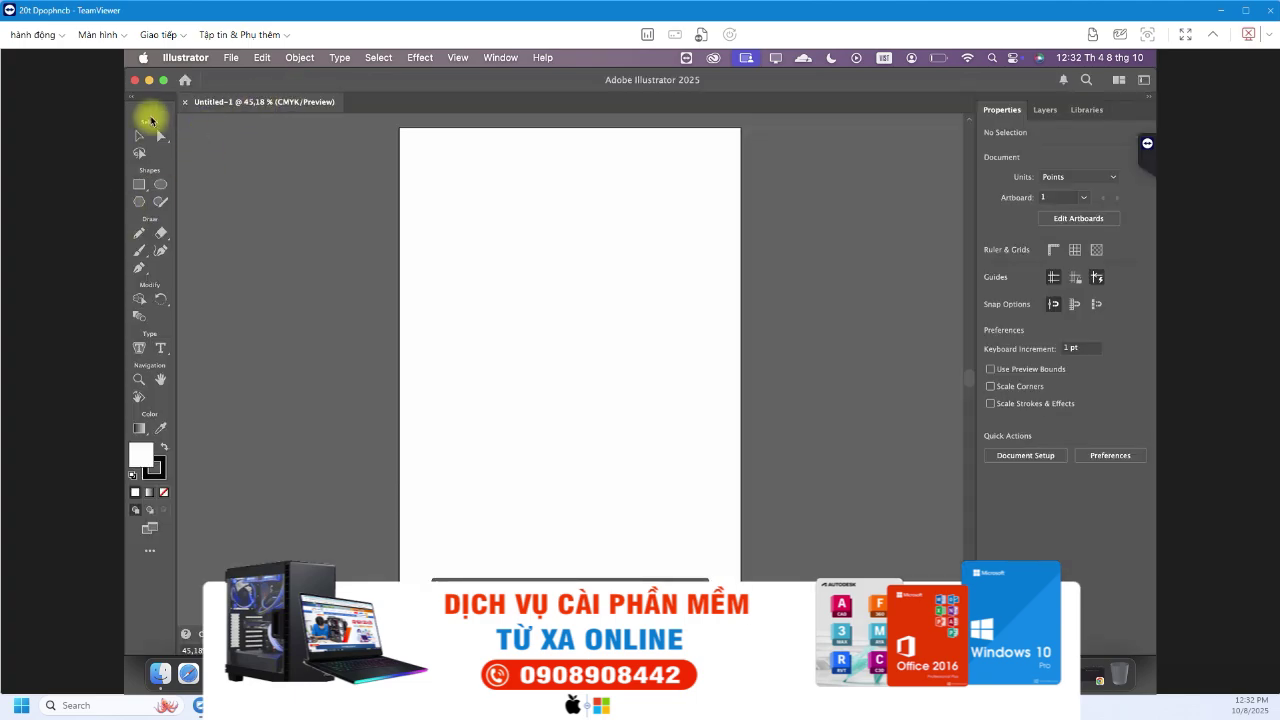
- Add a 48 pt text line near the page top, replacing the placeholder with 'cCaài dat Adobe'
click(160, 352)
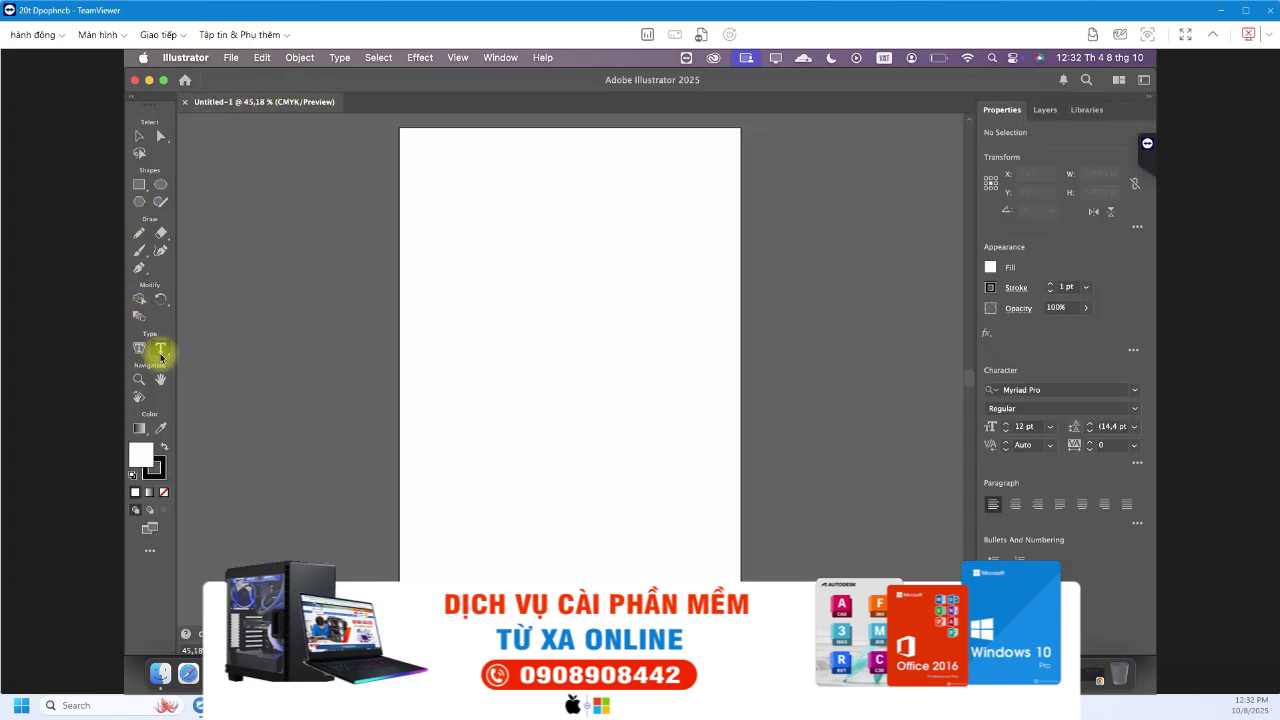
click(1051, 427)
click(1066, 400)
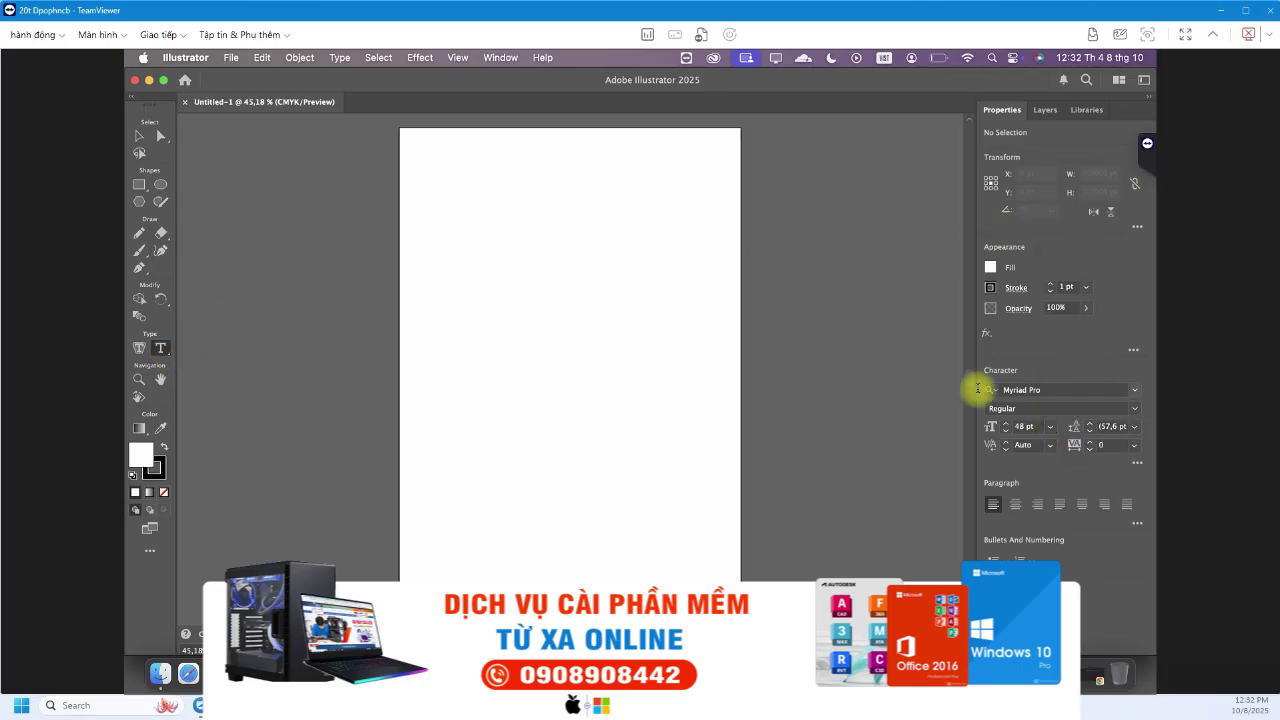
click(486, 208)
triple_click(493, 183)
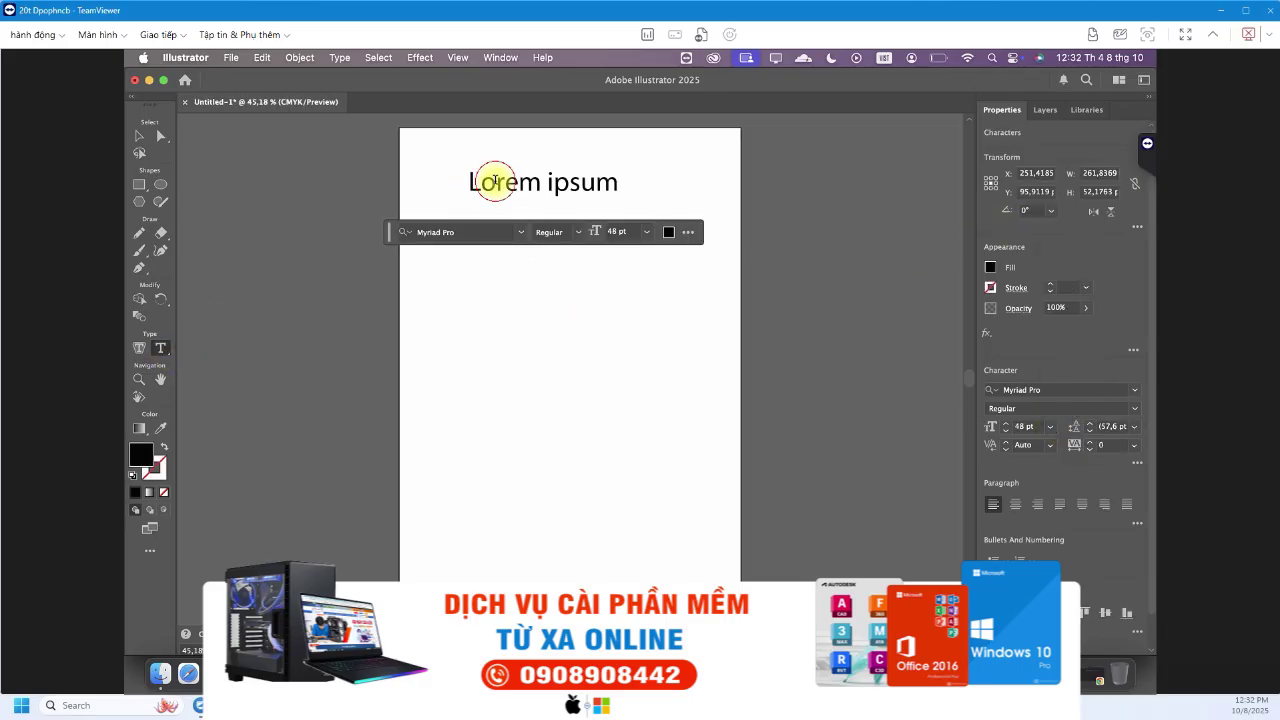
double_click(494, 181)
text(A)
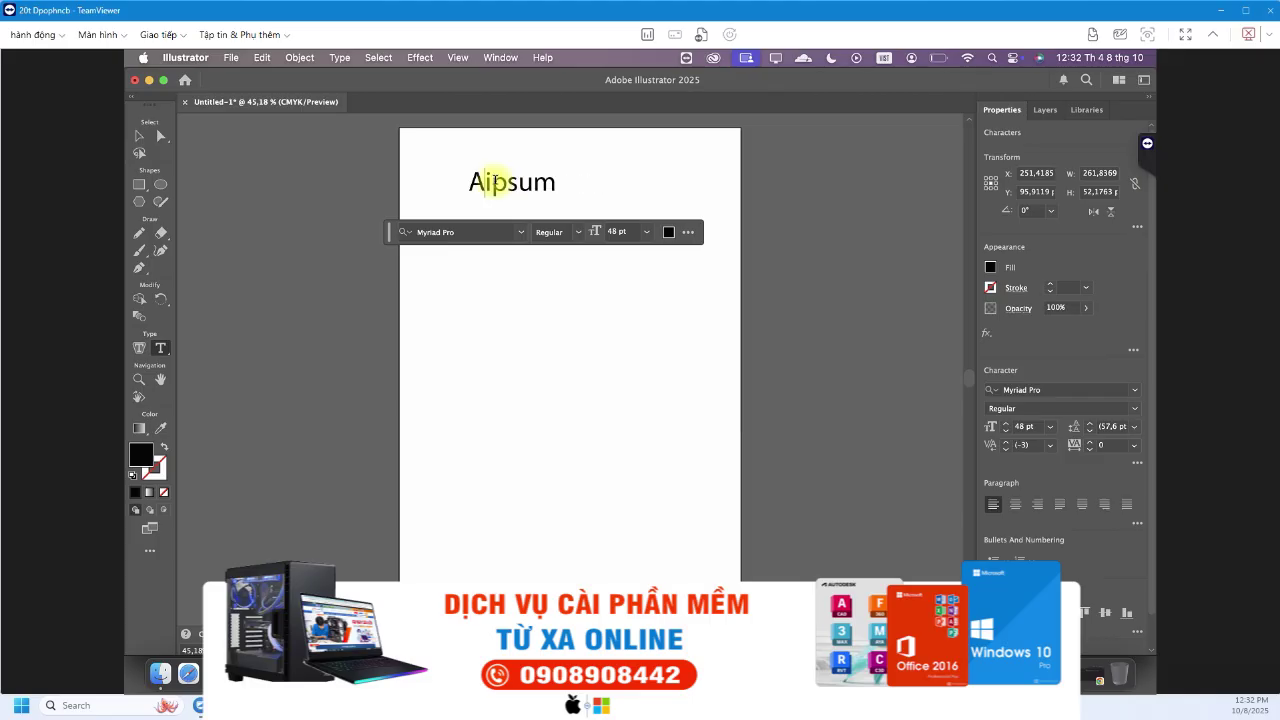
triple_click(494, 181)
text(Caài dat Adobe)
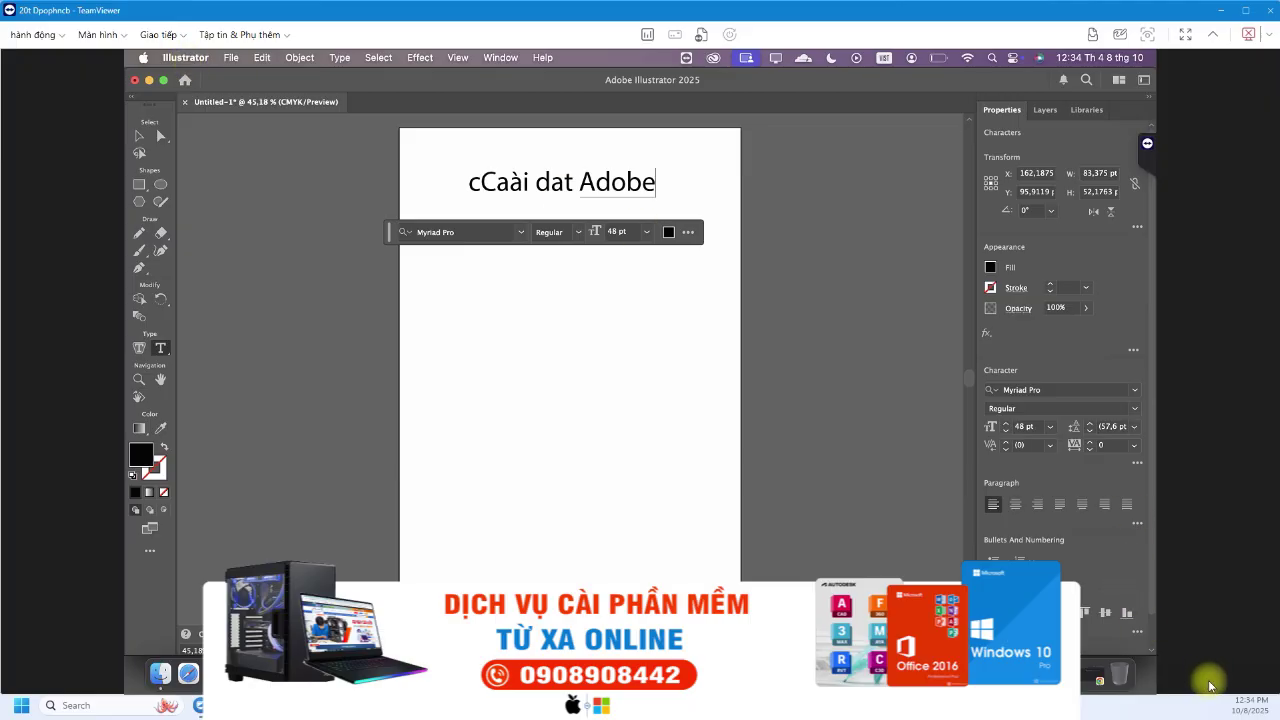
- Quit Illustrator without saving any documents, then relaunch it and allow access to other apps' data
click(186, 57)
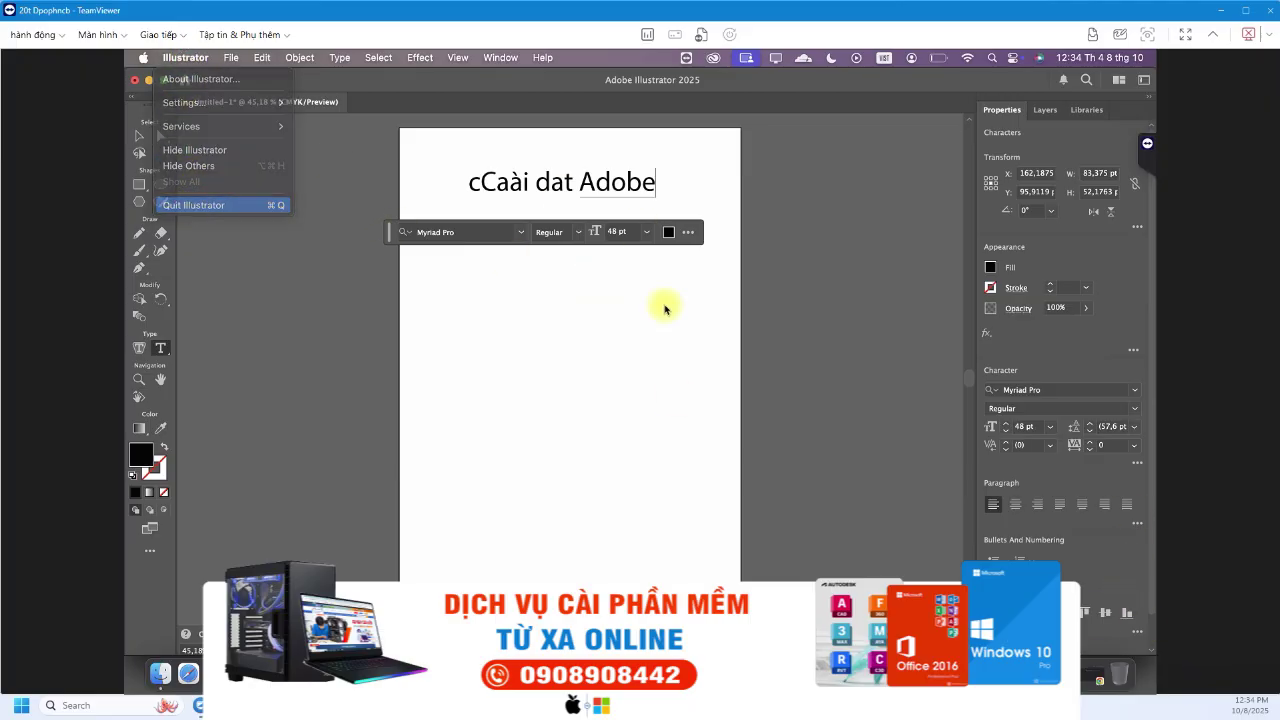
click(518, 399)
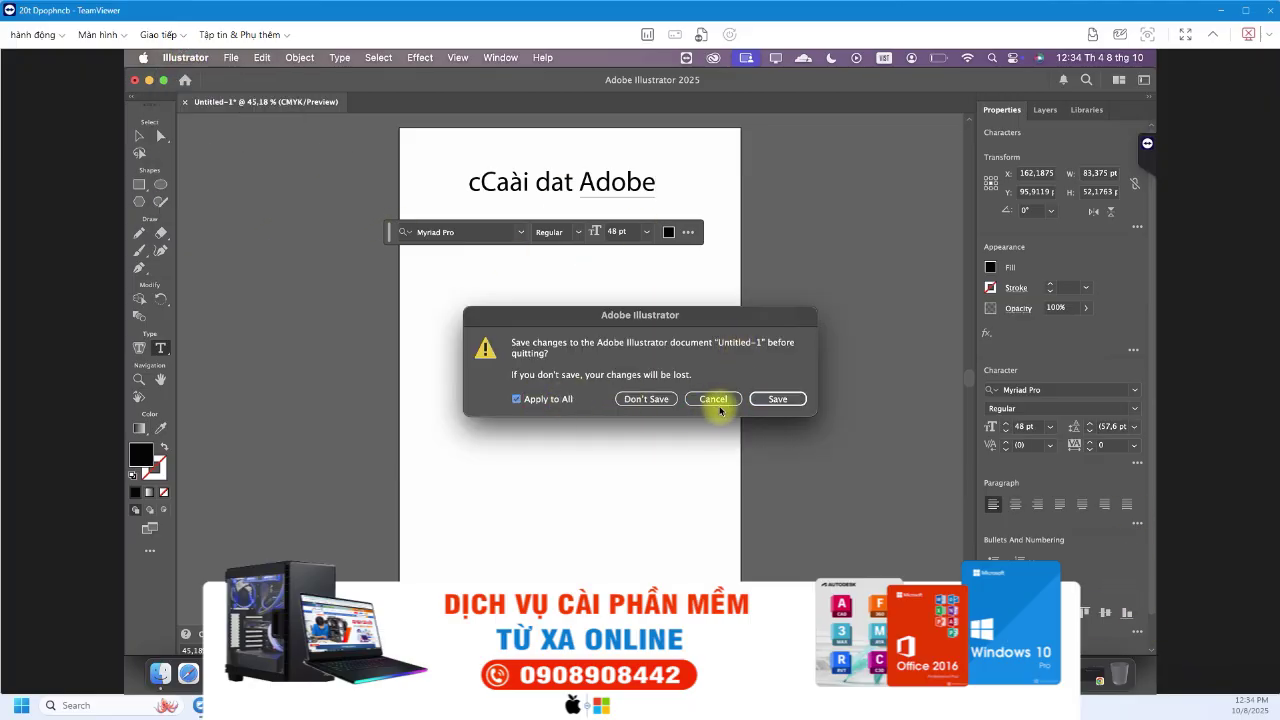
click(660, 399)
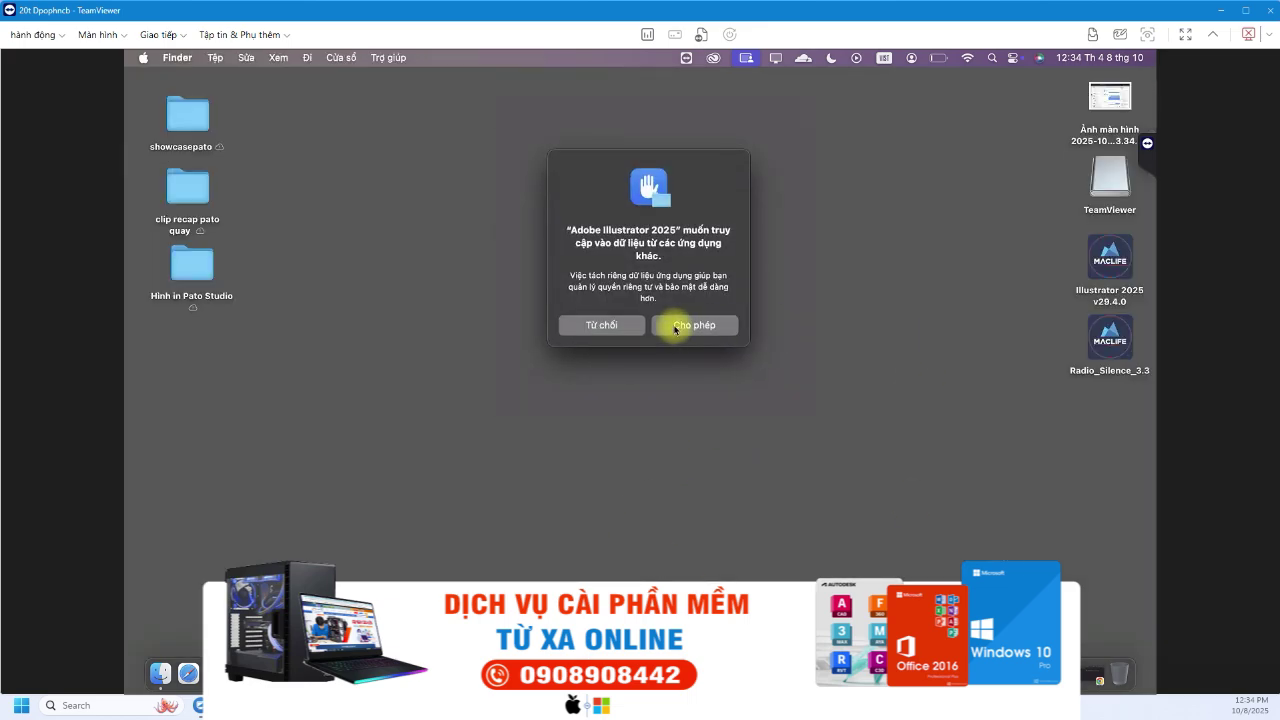
click(675, 329)
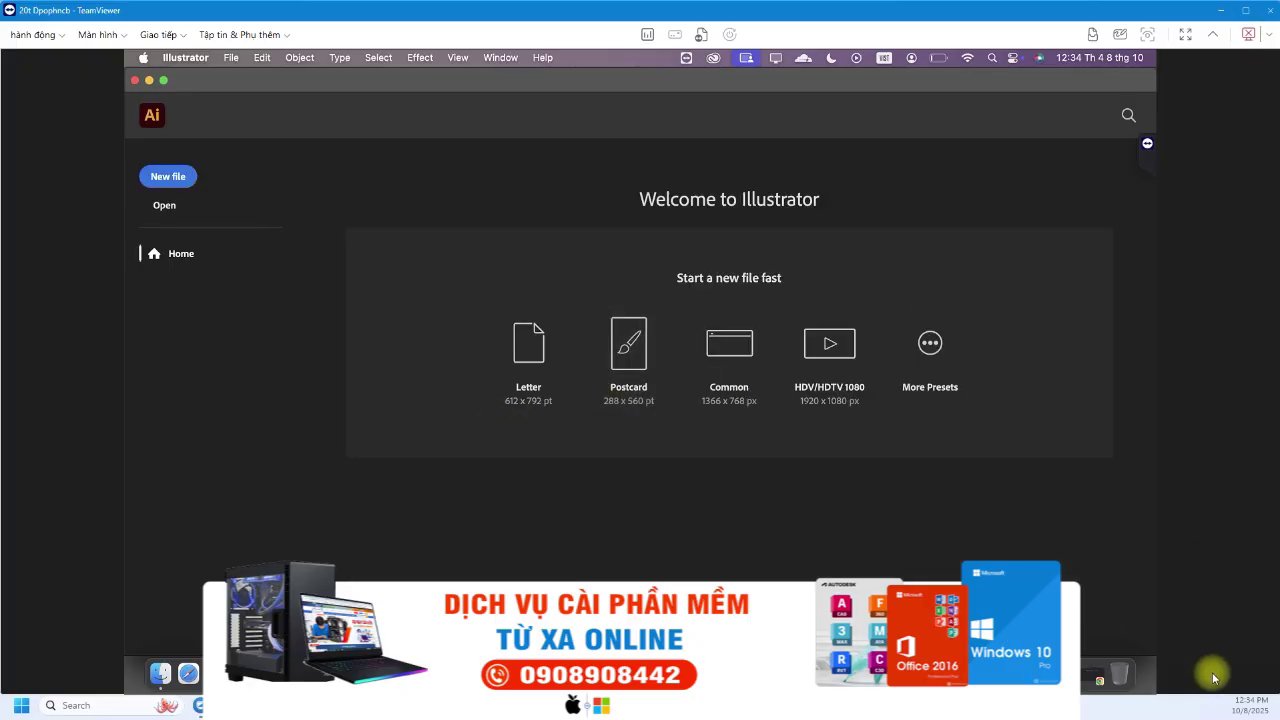
- Scroll through the Help > System Info component version list, then close it
click(544, 60)
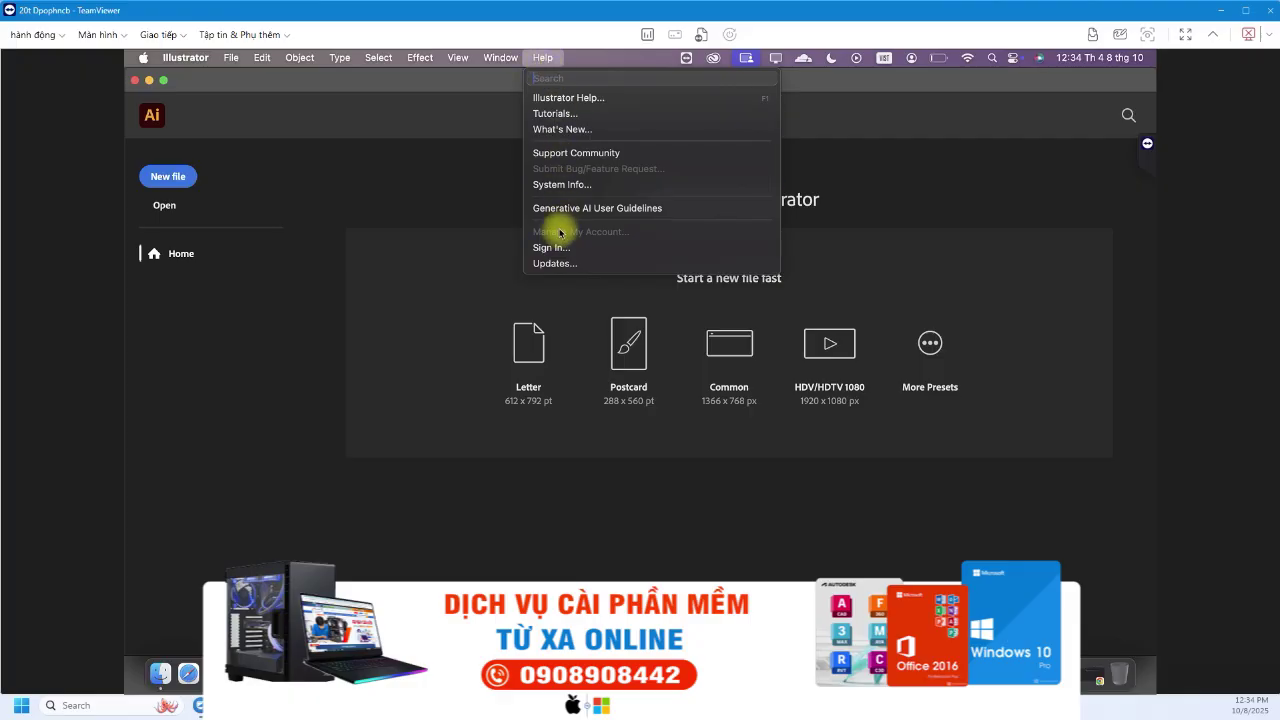
click(562, 184)
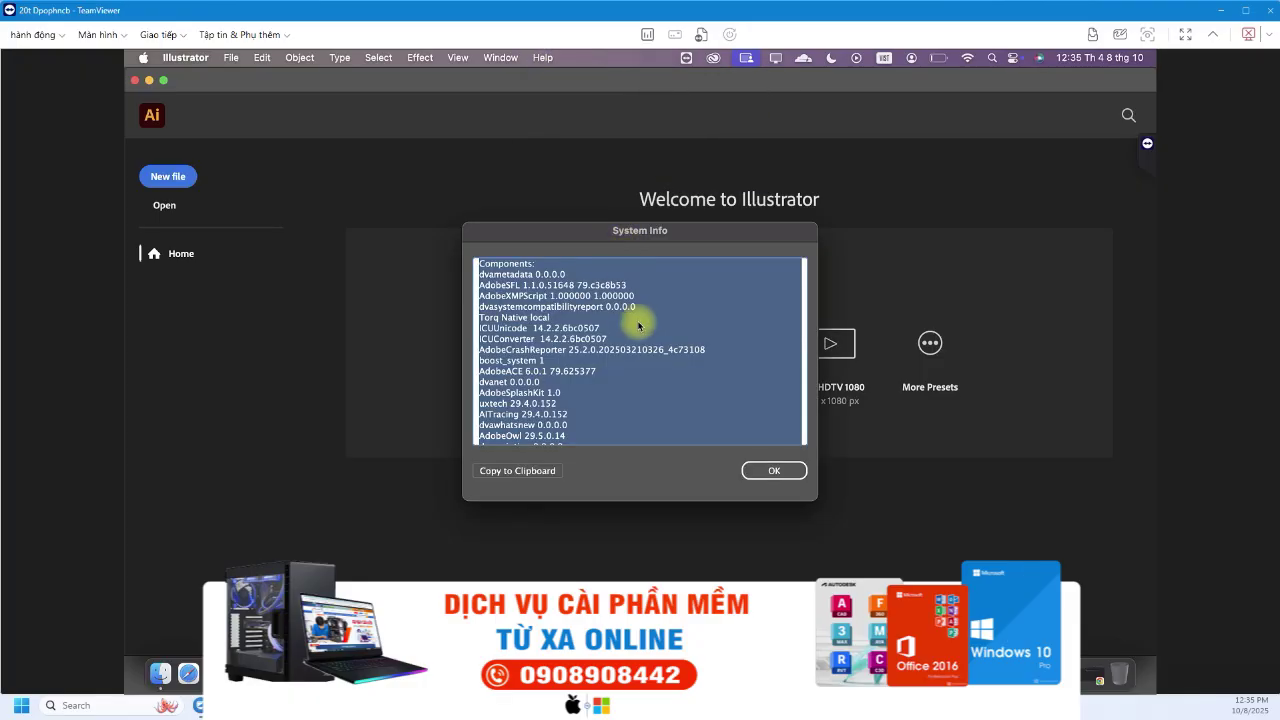
scroll(640, 335, down, 5)
scroll(643, 354, down, 5)
scroll(643, 354, down, 5)
click(771, 472)
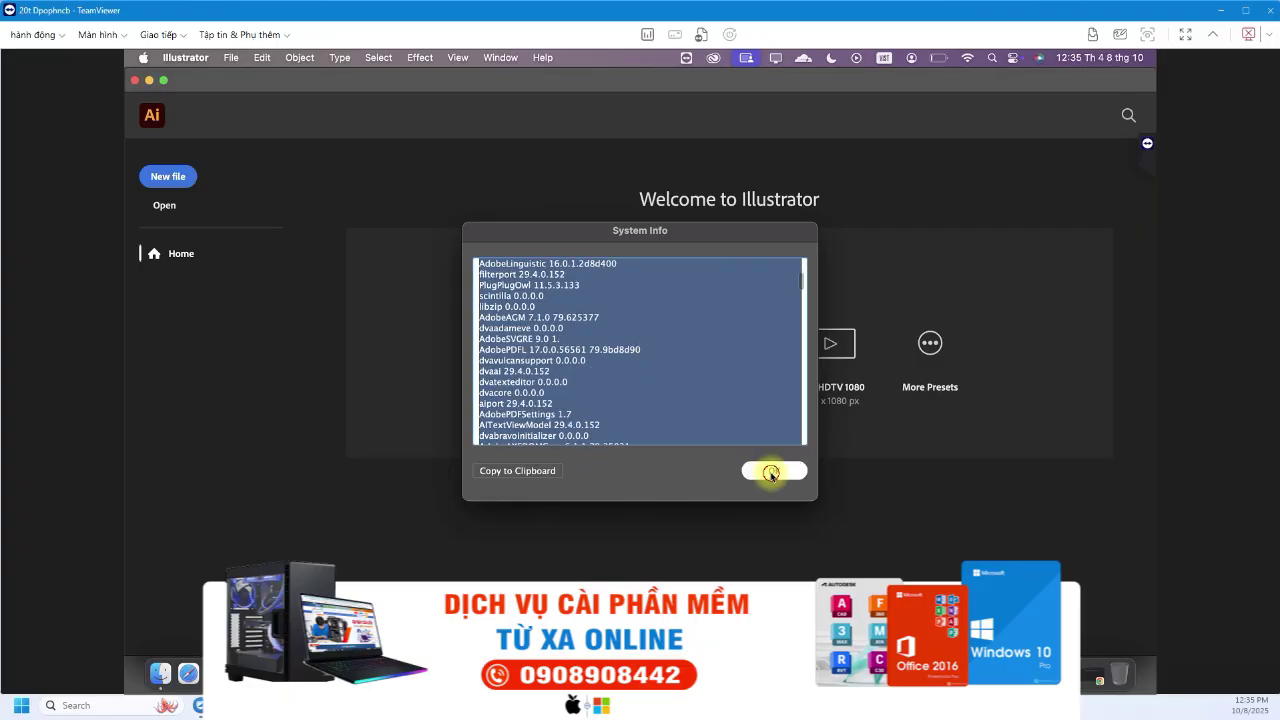
- Show the About Illustrator window confirming version 29.4
click(510, 59)
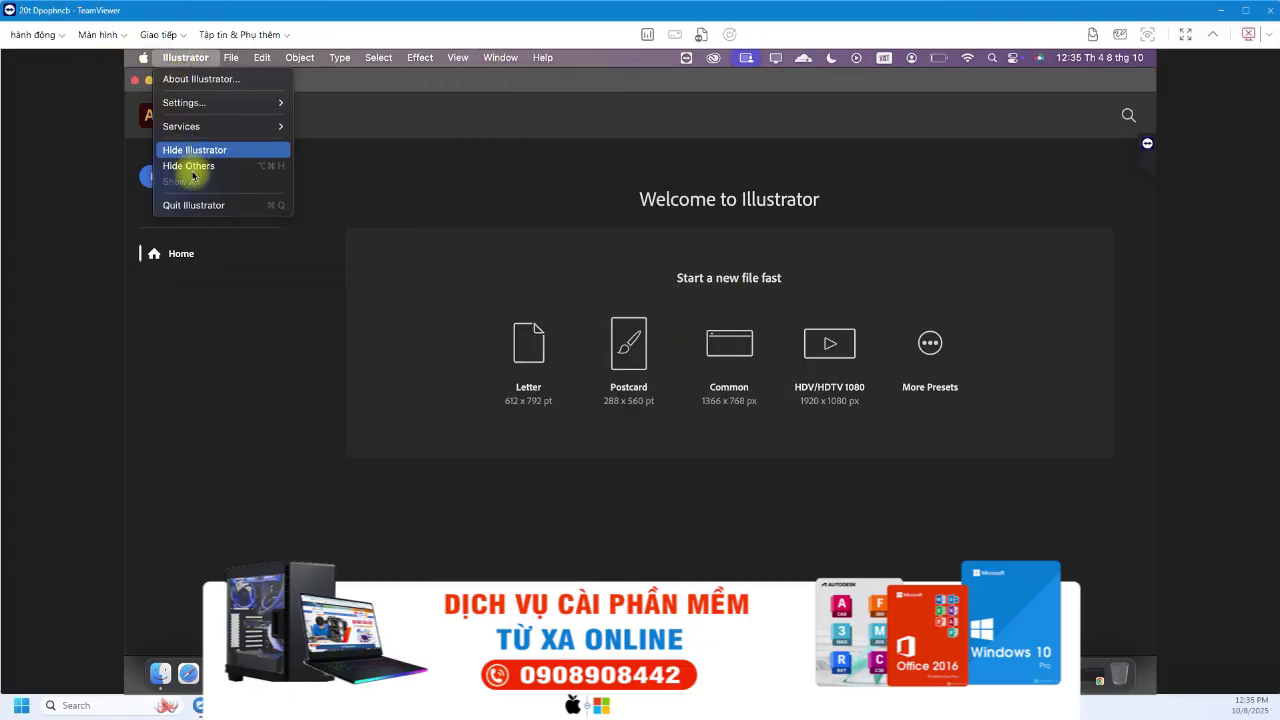
click(197, 79)
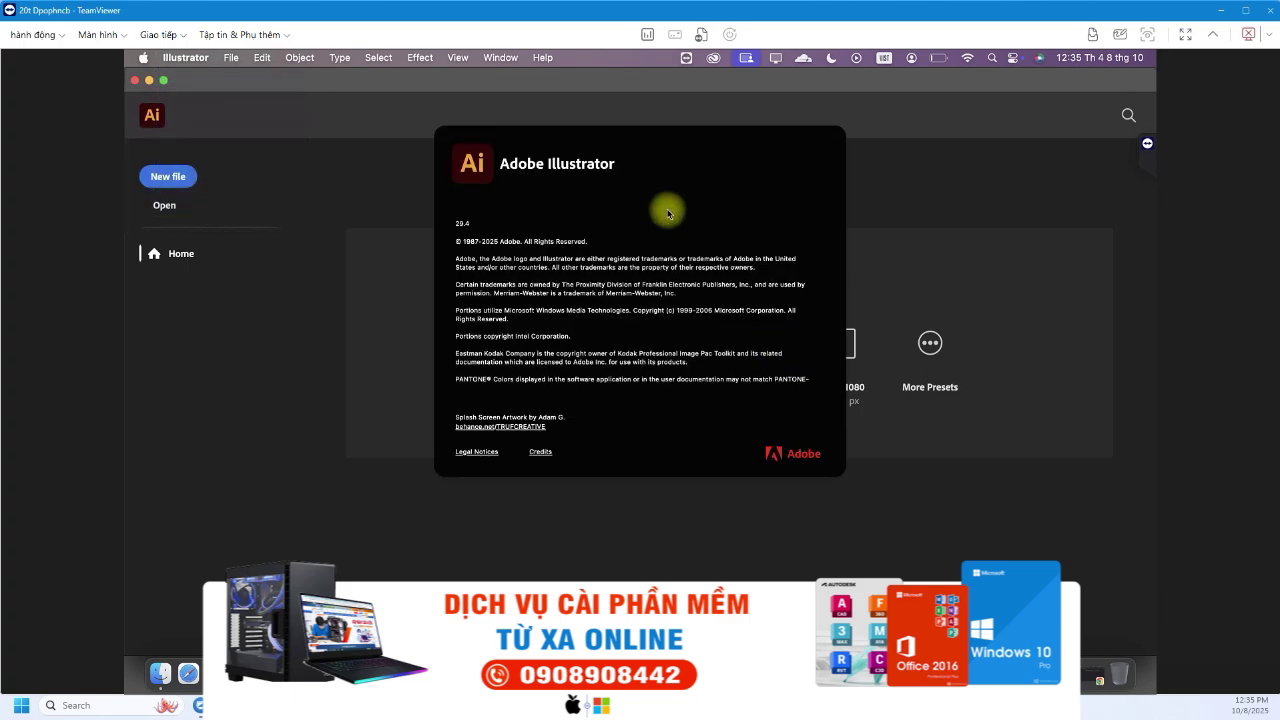
click(634, 160)
click(190, 58)
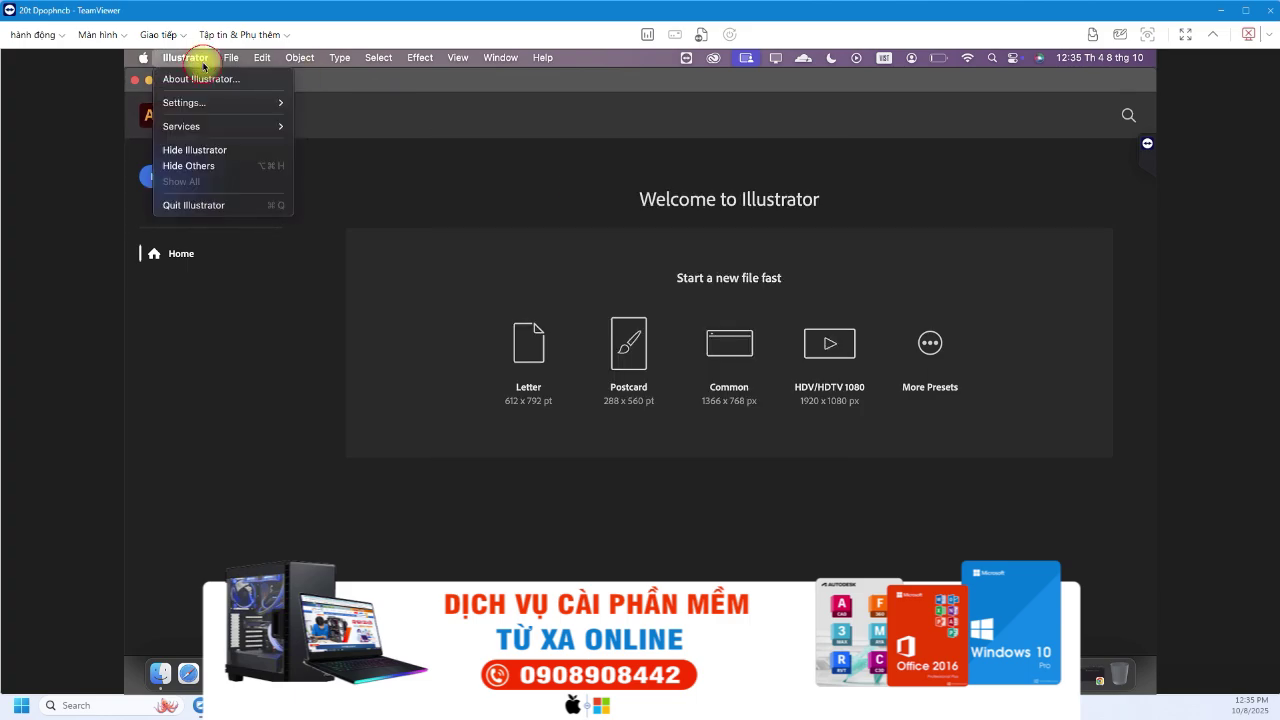
click(200, 79)
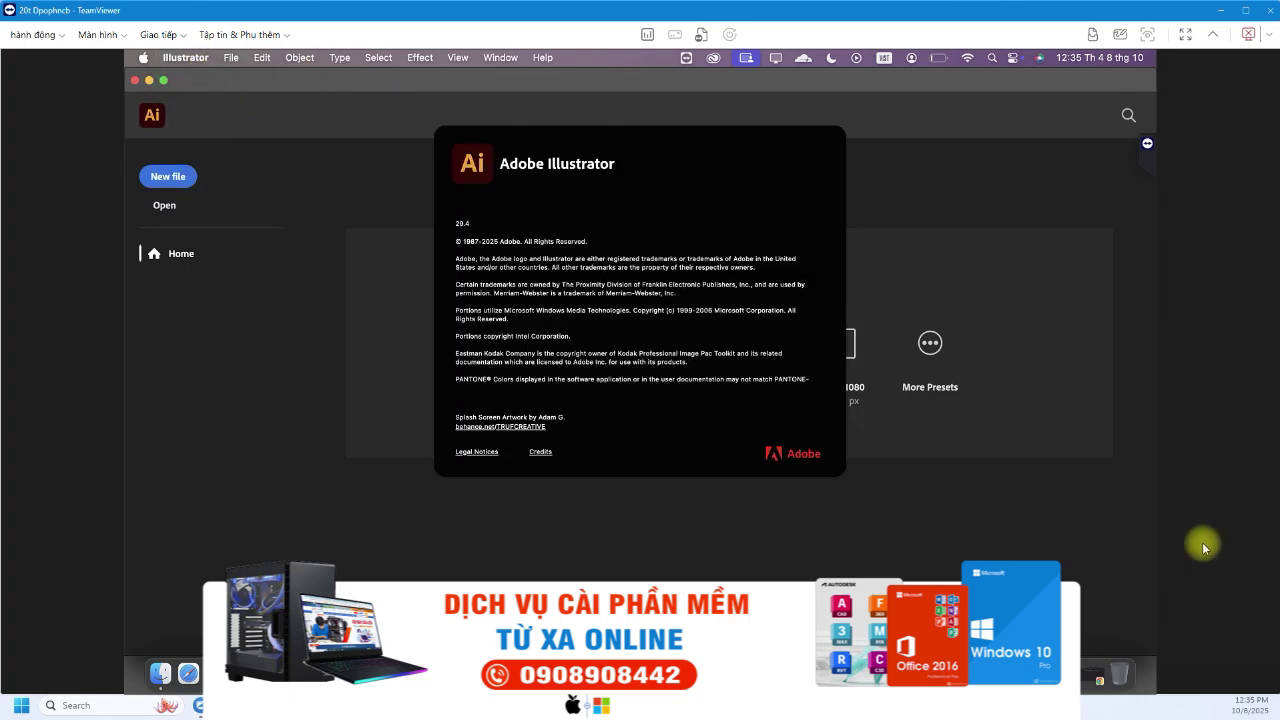